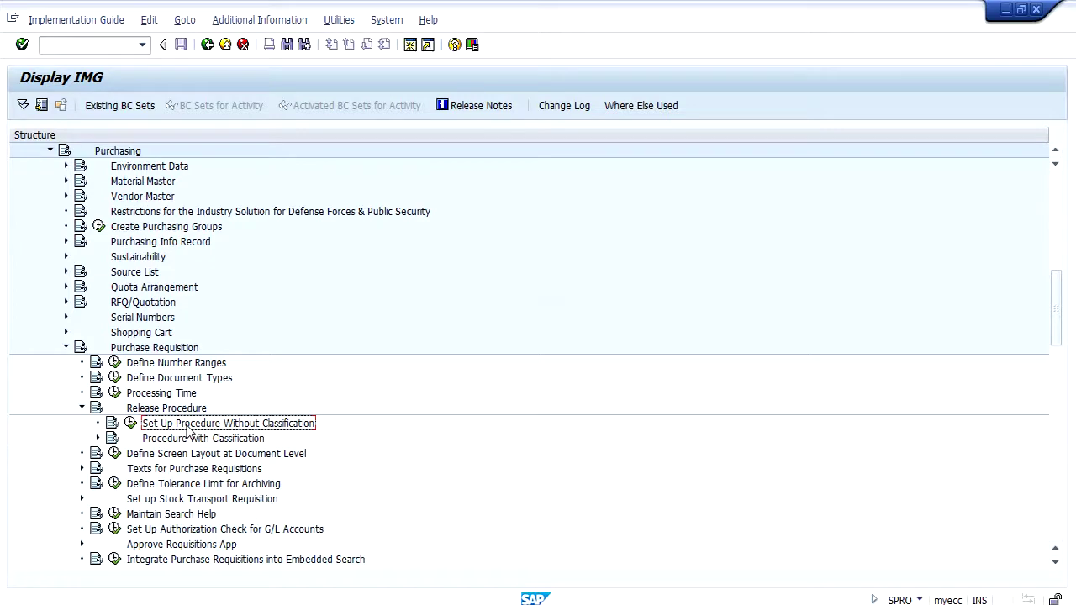
Expand Procedure with Classification under the purchase requisition release procedure, view its Release Groups activity, and return to the IMG structure
click(192, 438)
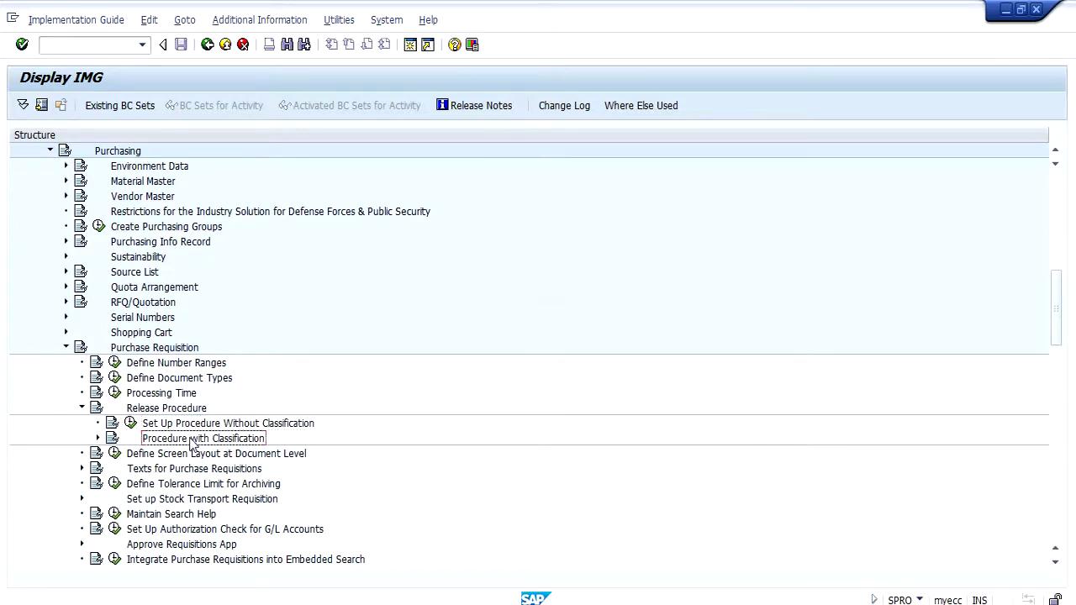
click(98, 438)
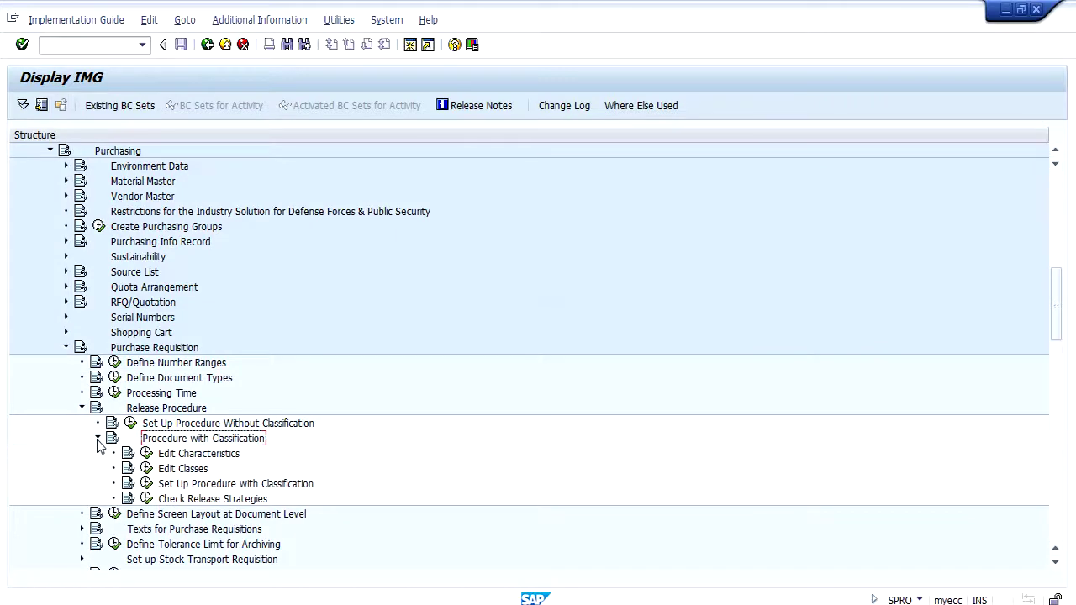
click(199, 425)
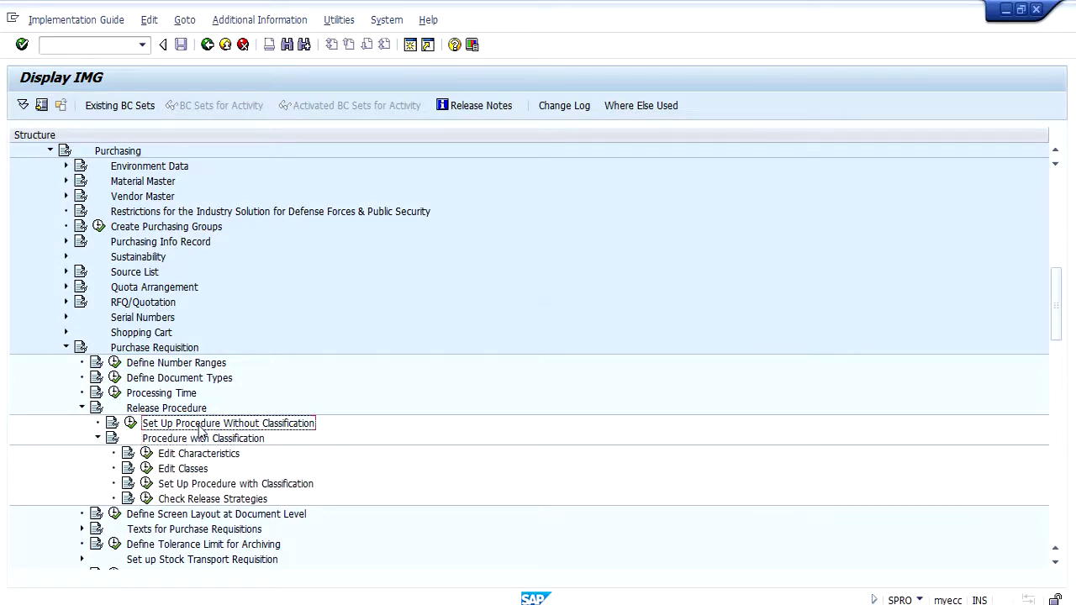
click(197, 486)
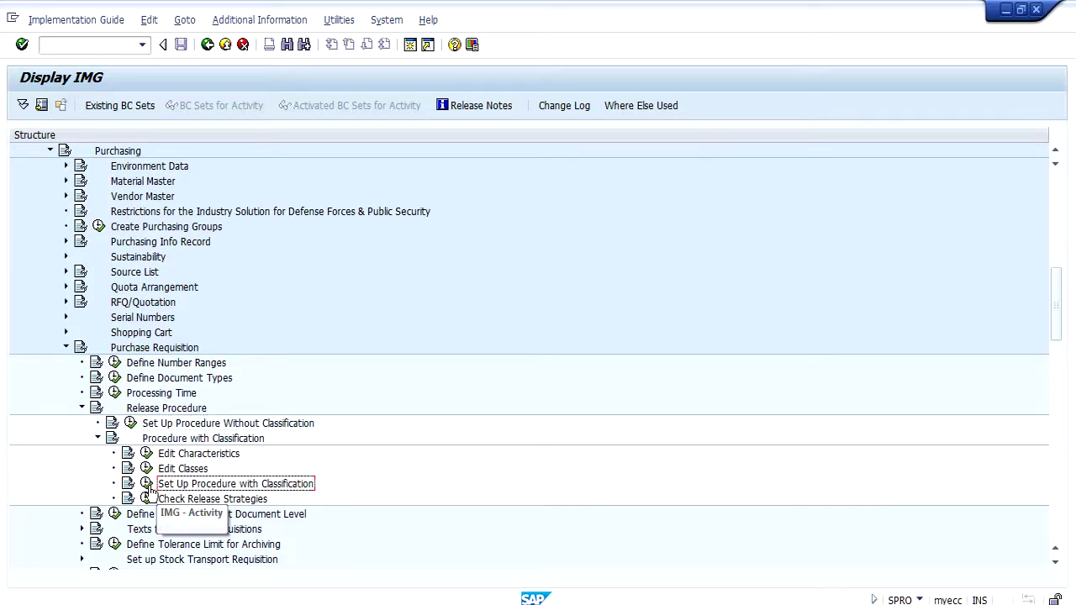
click(148, 487)
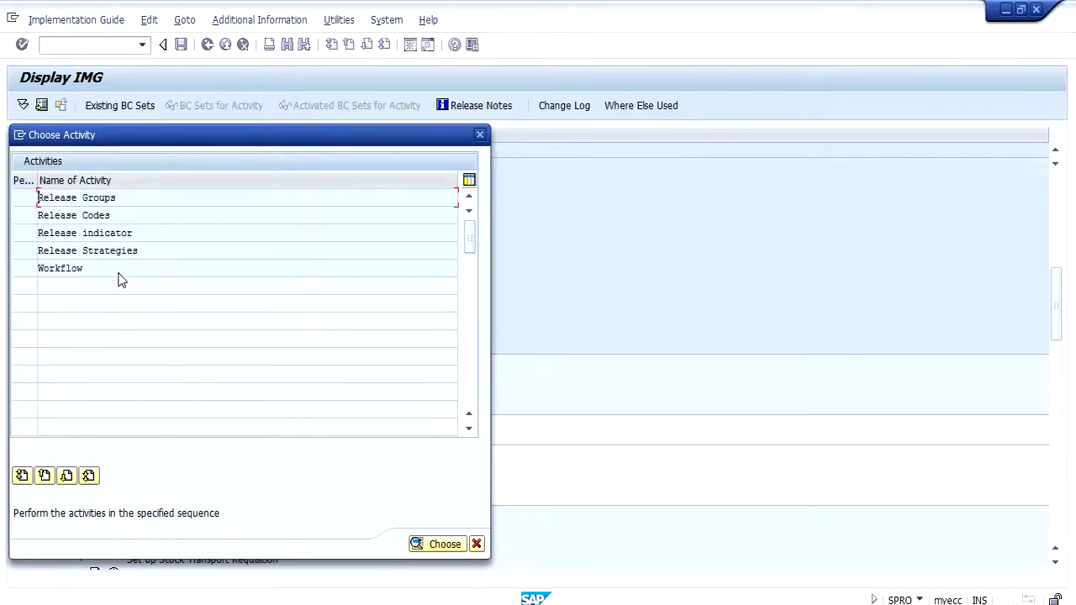
double_click(131, 204)
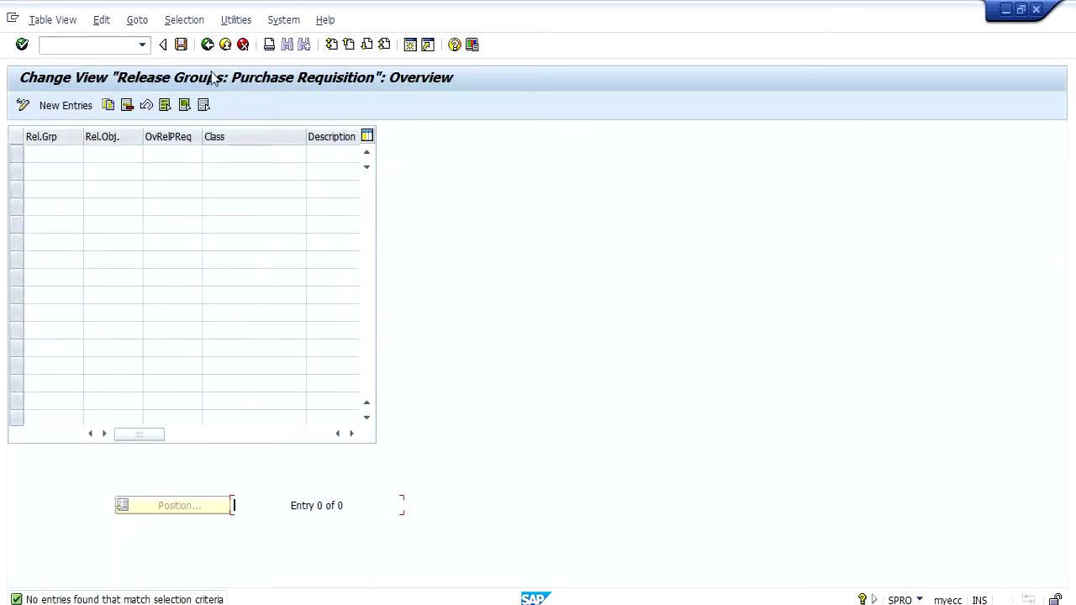
click(208, 44)
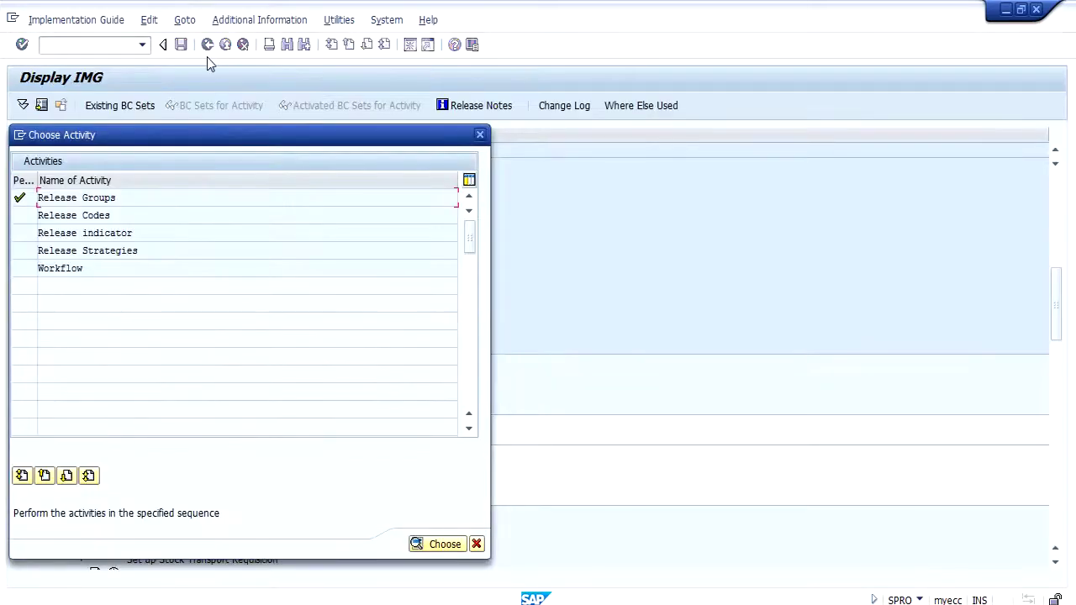
click(480, 134)
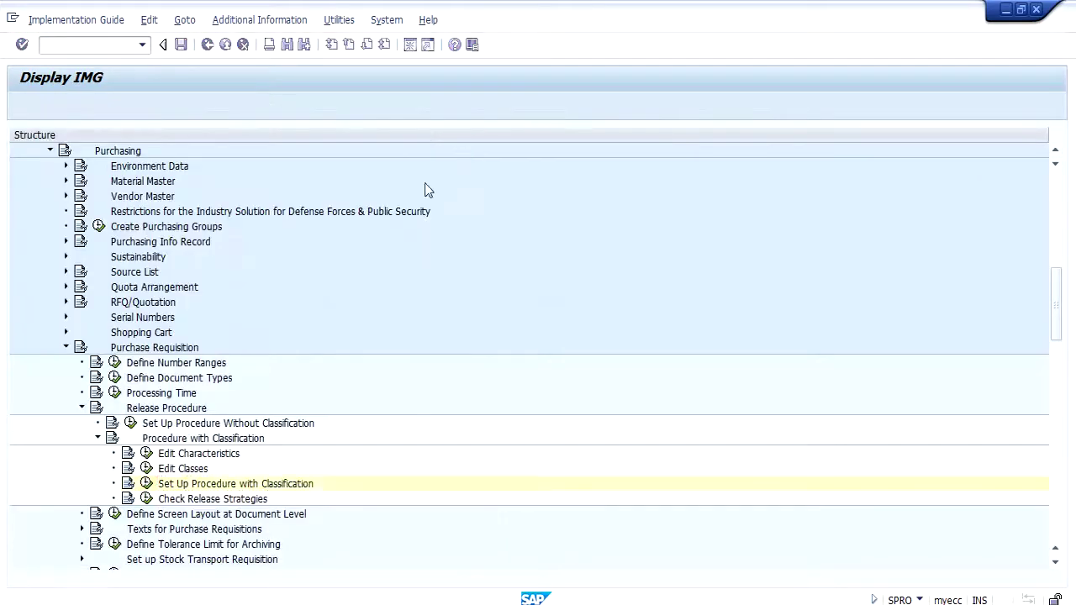
Open Set Up Procedure Without Classification, review the Release Codes entries with the code column narrowed, and return to the activity list
click(97, 439)
click(128, 427)
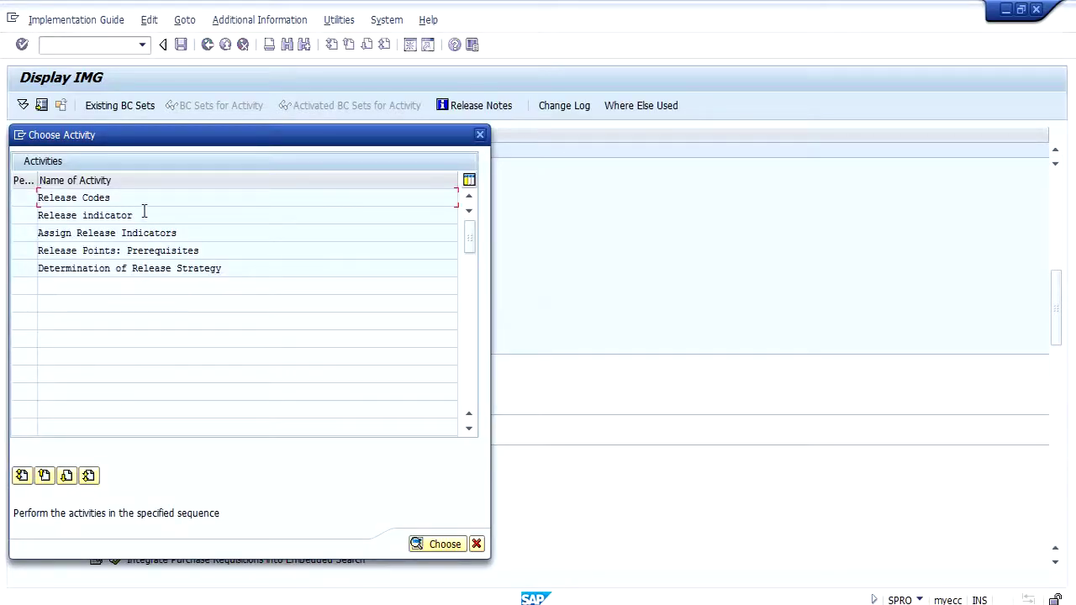
double_click(145, 202)
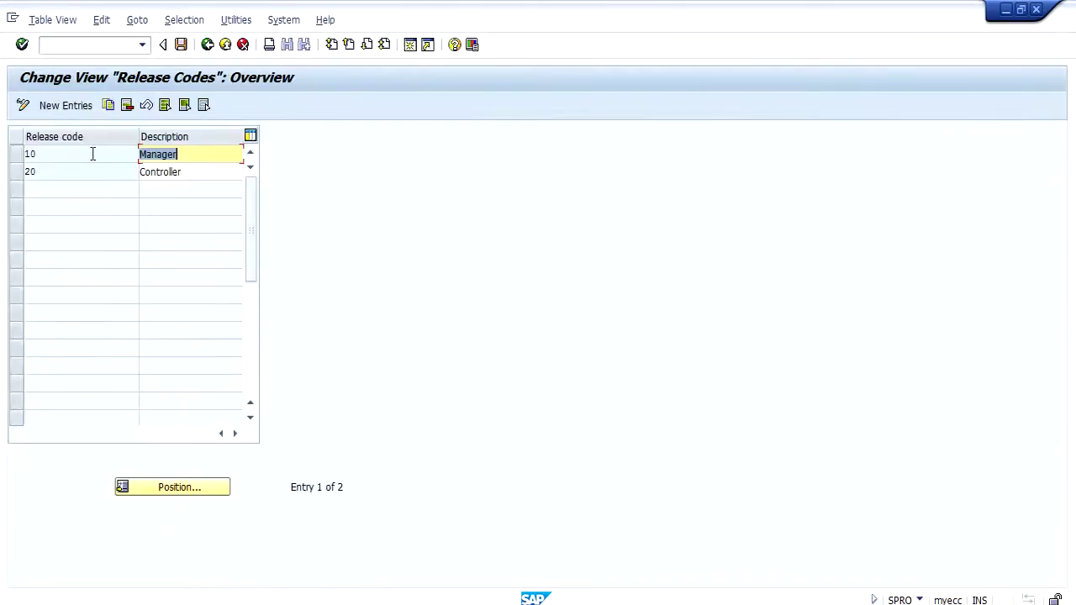
click(93, 154)
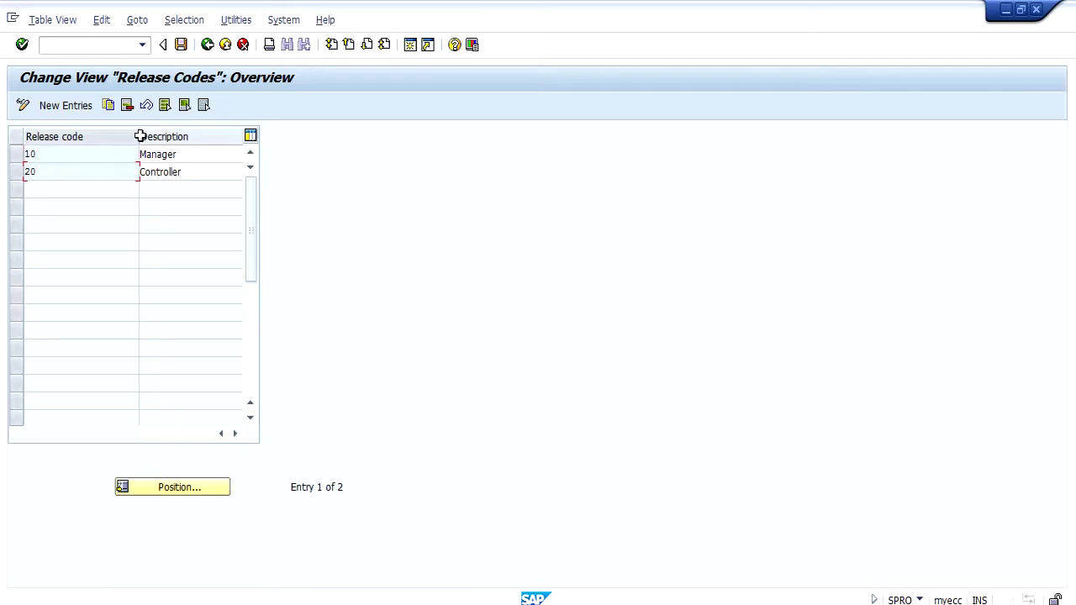
drag(137, 136, 124, 135)
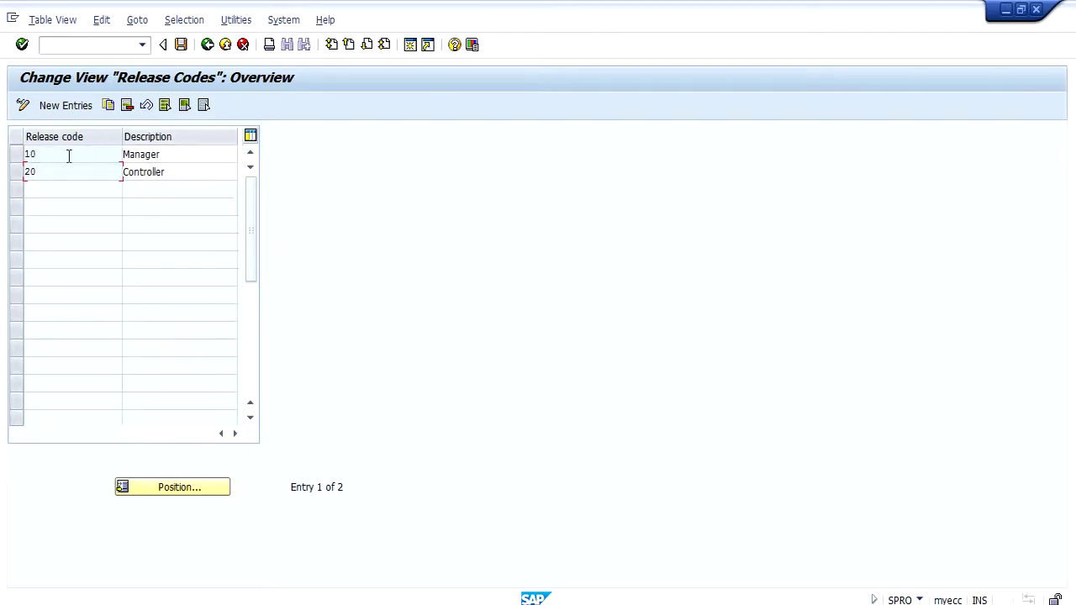
click(14, 173)
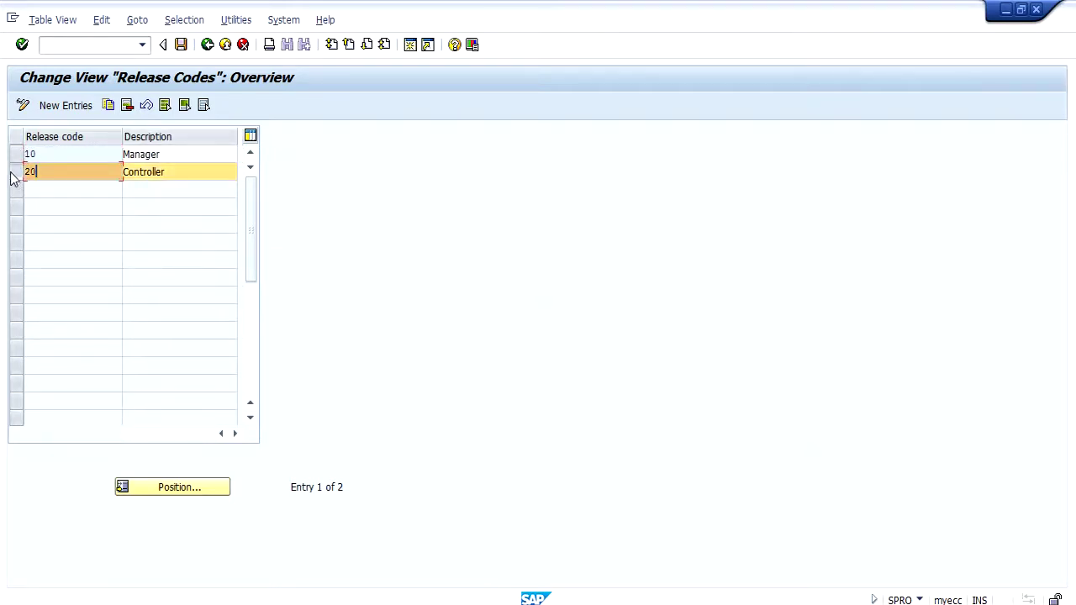
click(207, 43)
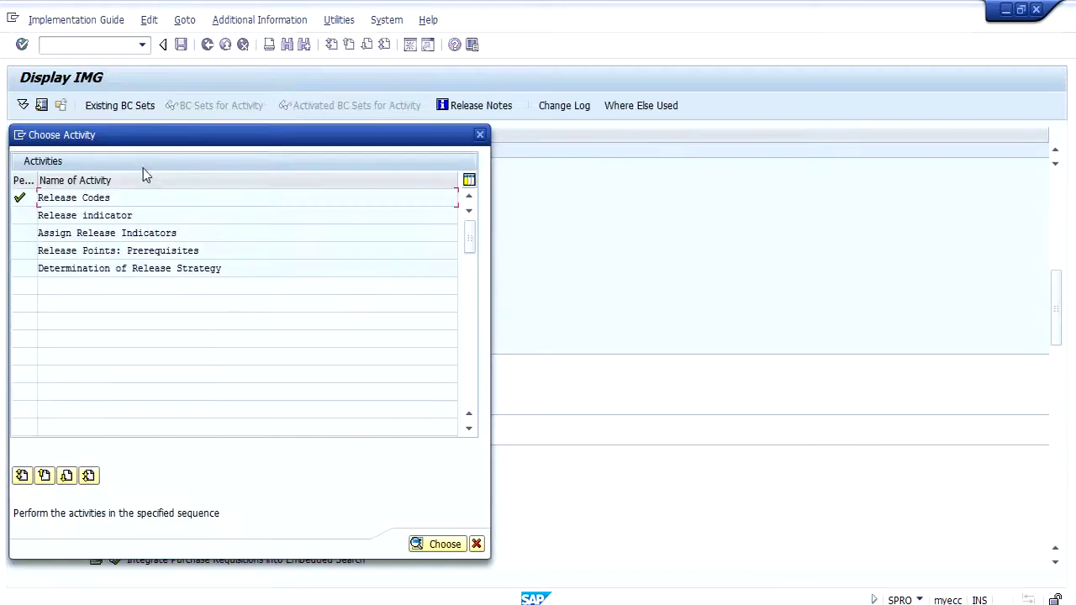
Review the details of release indicators B (Blocked) and R (Released), then return to the activity list
double_click(128, 216)
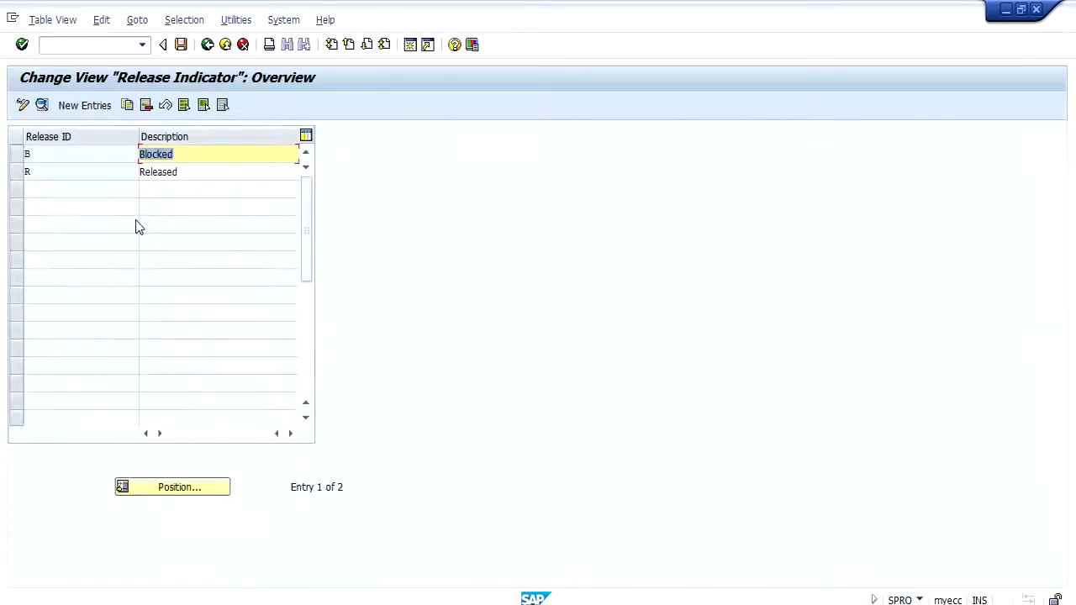
click(54, 158)
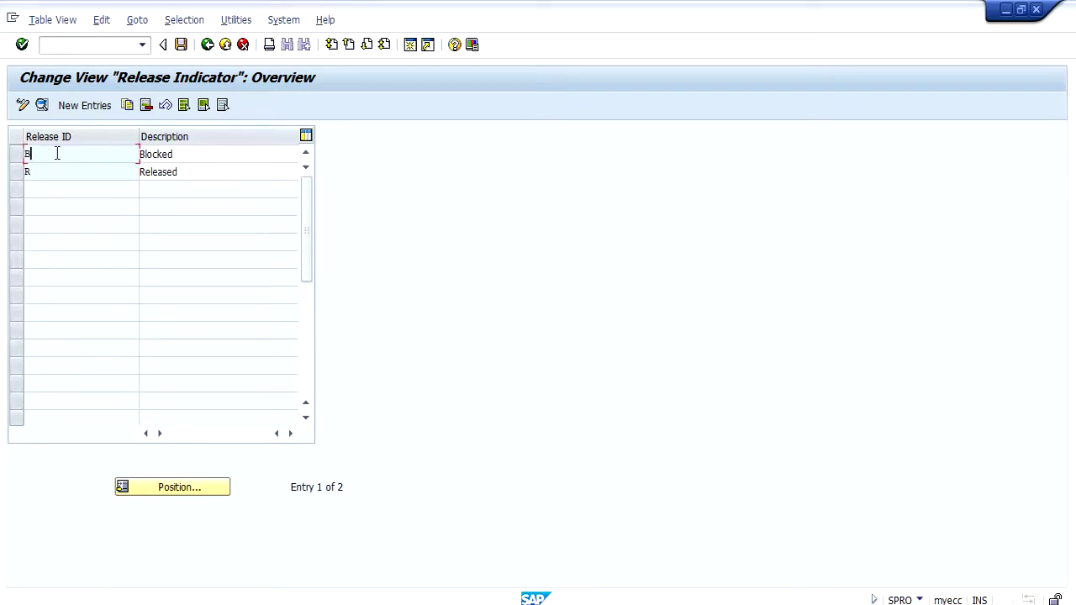
double_click(57, 153)
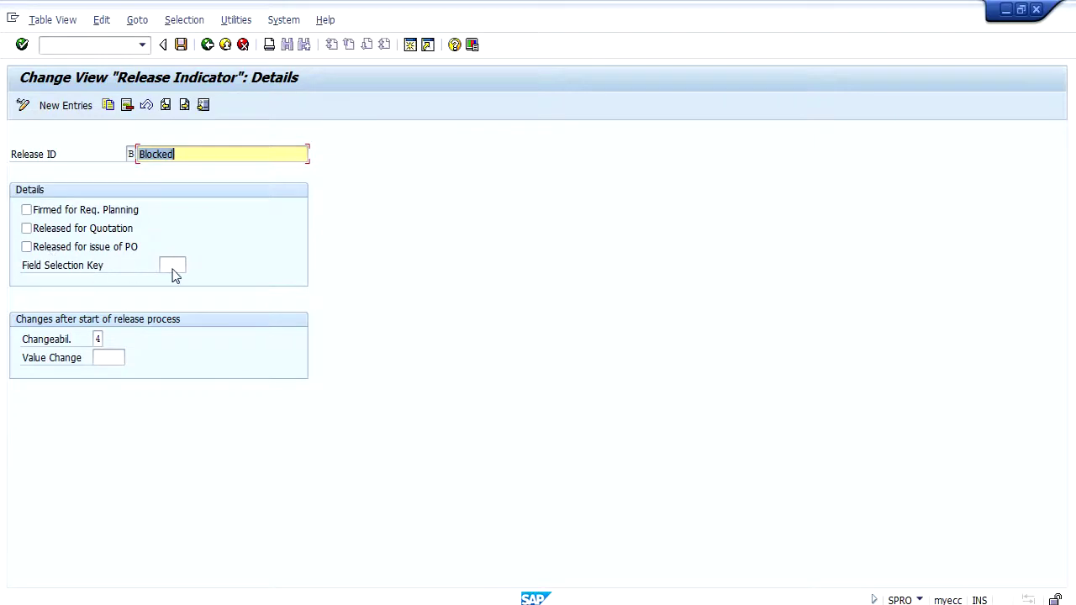
click(206, 45)
double_click(99, 171)
click(208, 45)
click(208, 45)
Open Assign Release Indicators, narrow the release strategy column, and examine the code combination assigned to indicator B for strategy R1
double_click(105, 234)
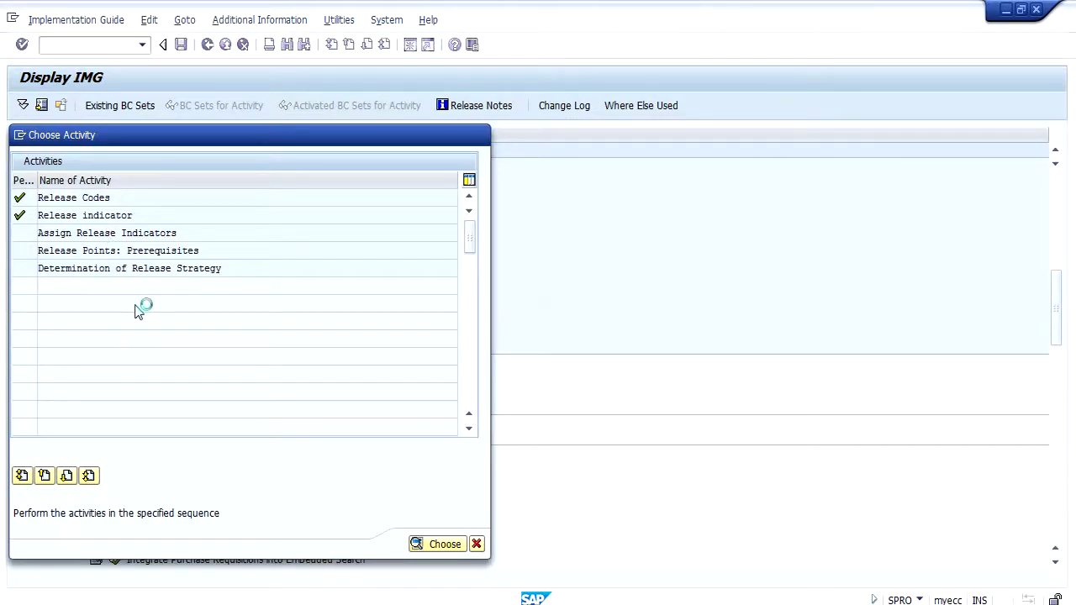
click(54, 158)
drag(84, 137, 73, 136)
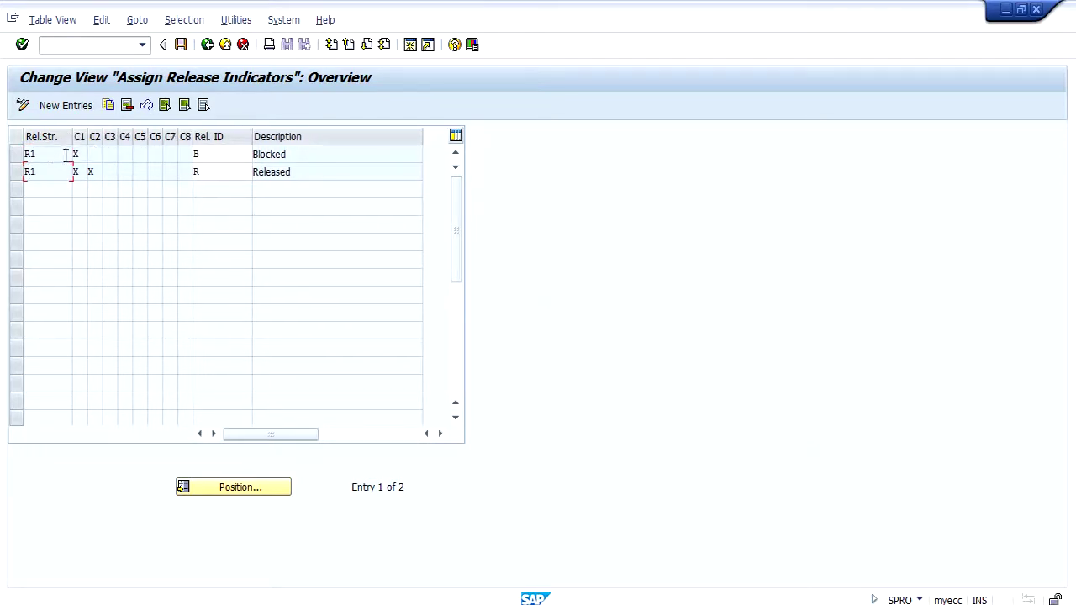
click(76, 172)
key(Tab)
text(X)
click(75, 154)
click(197, 153)
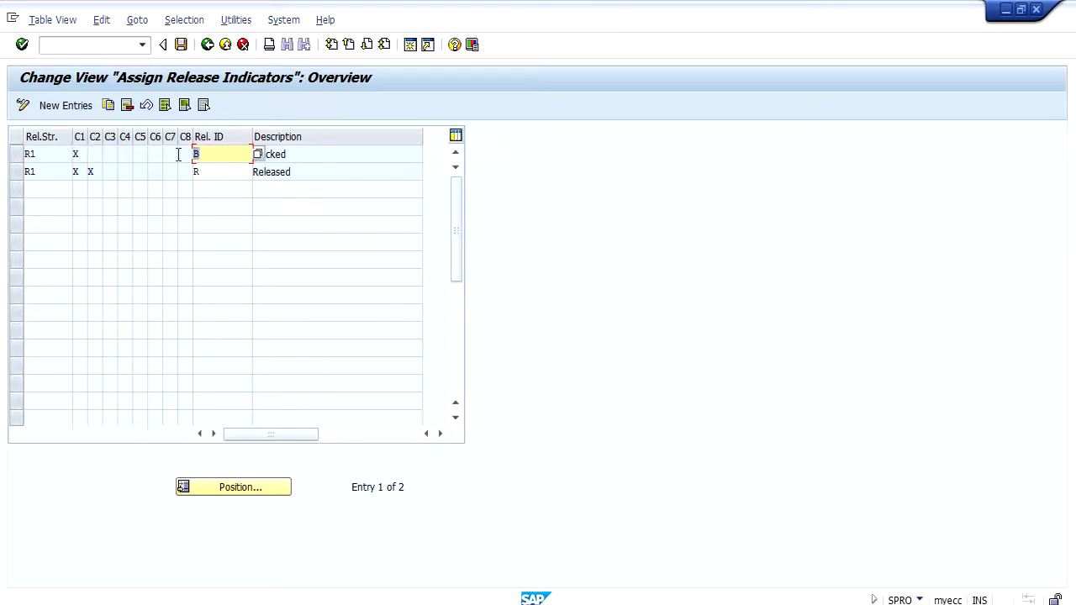
Examine the C1 and C2 marks assigned to indicator R for strategy R1 and return to the activity list
click(94, 173)
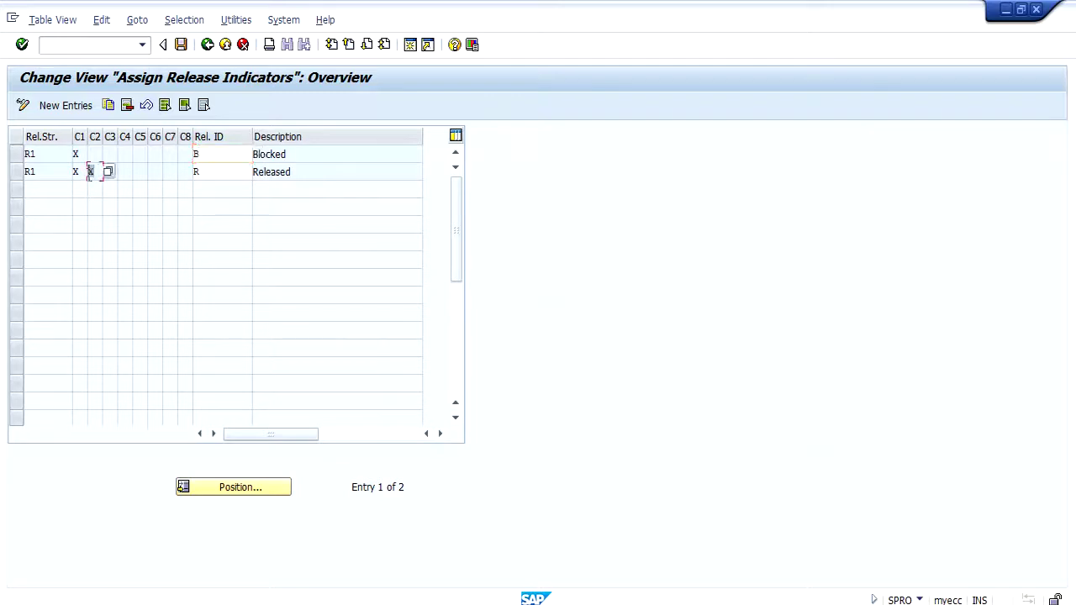
click(82, 172)
click(211, 172)
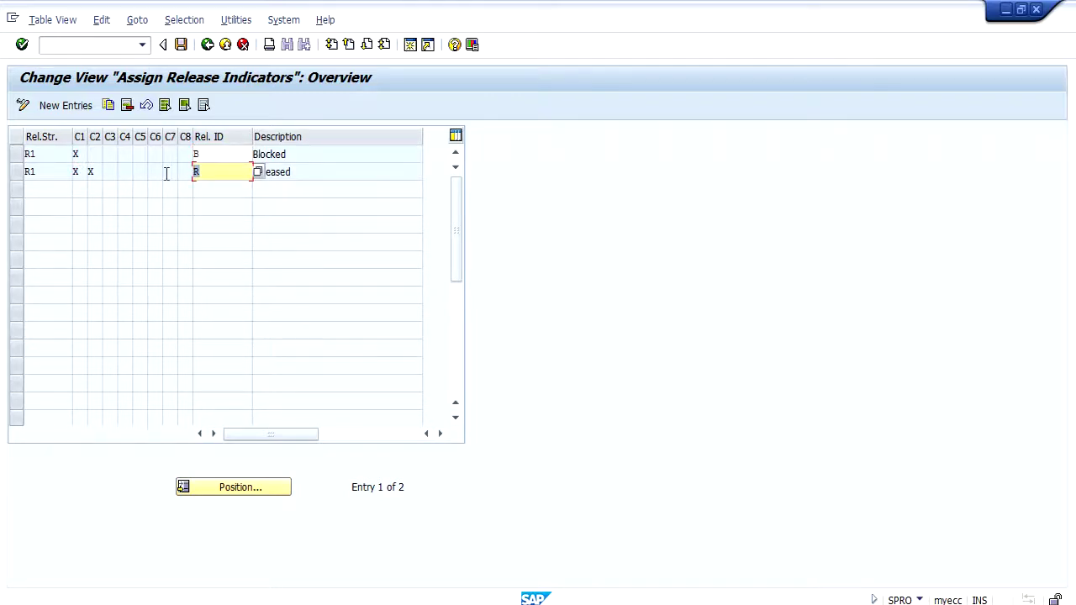
double_click(307, 173)
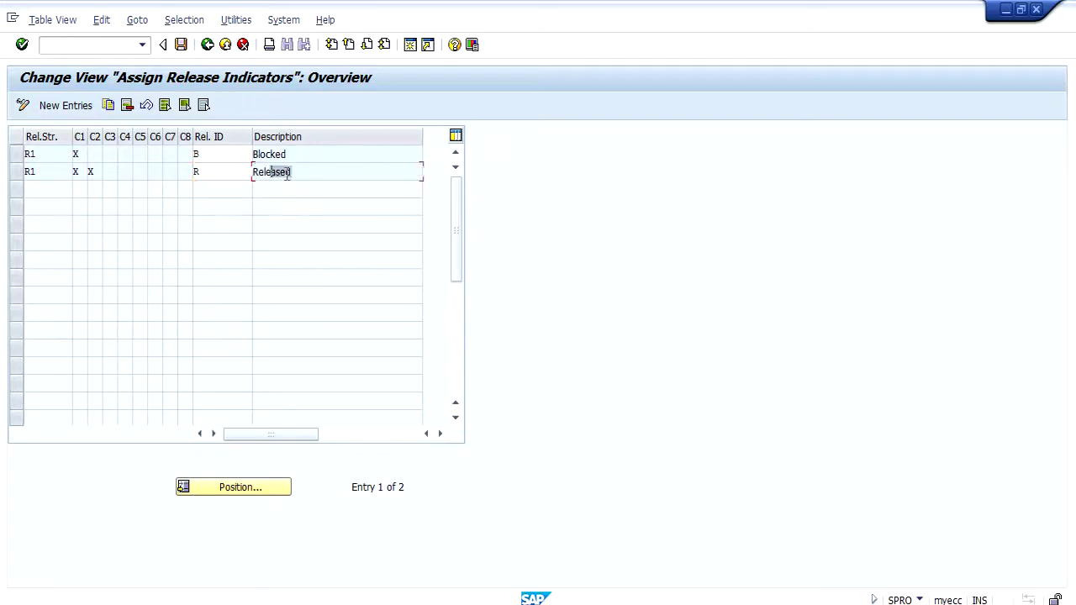
click(209, 47)
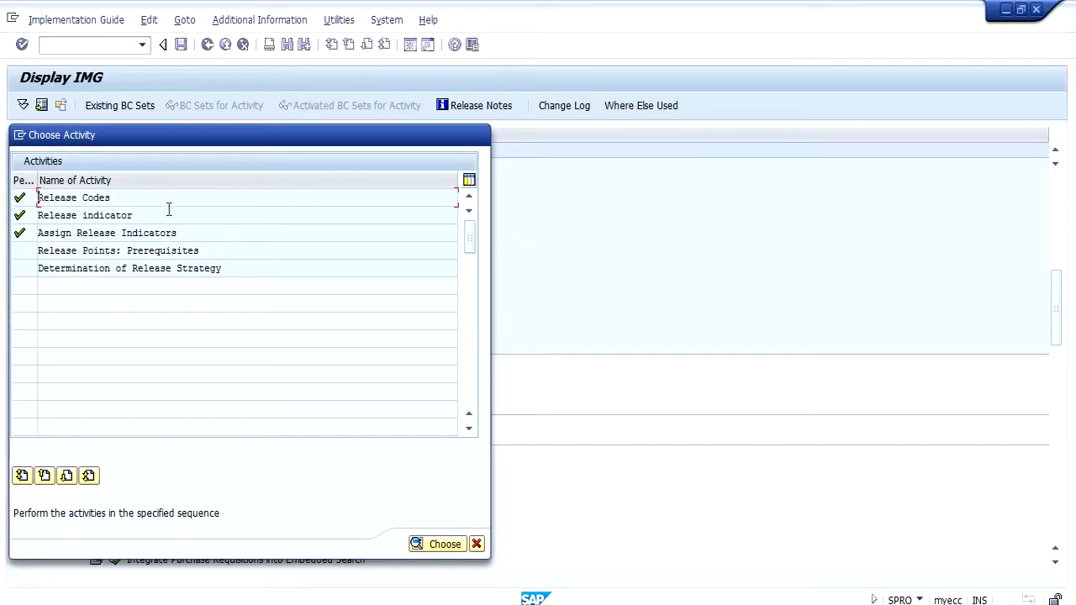
Open Release Points: Prerequisites, narrow the strategy and release code columns, and examine the entry for release code 10
double_click(167, 252)
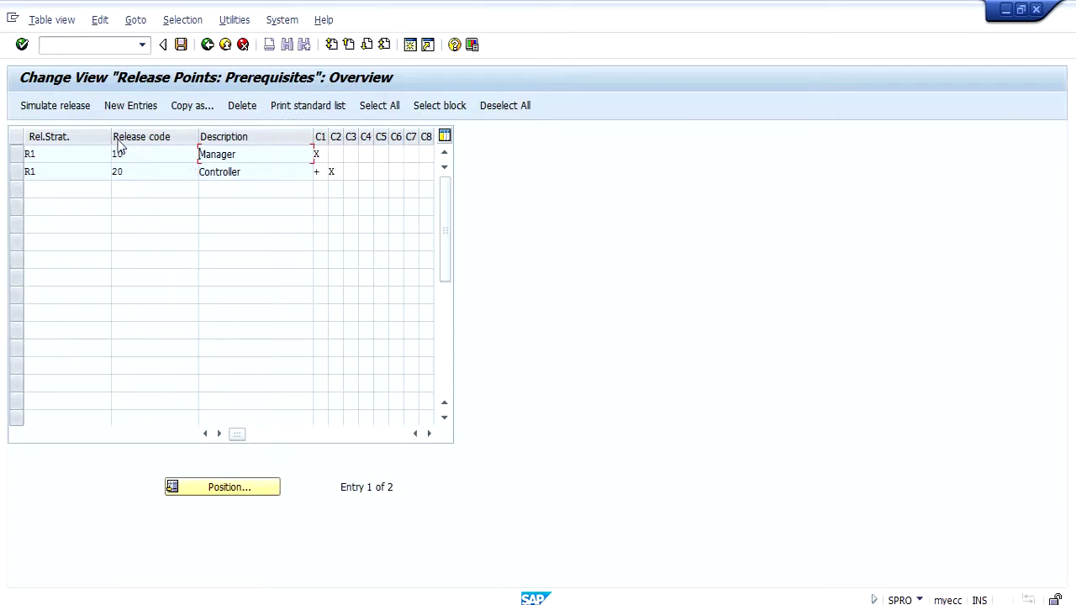
drag(109, 136, 83, 137)
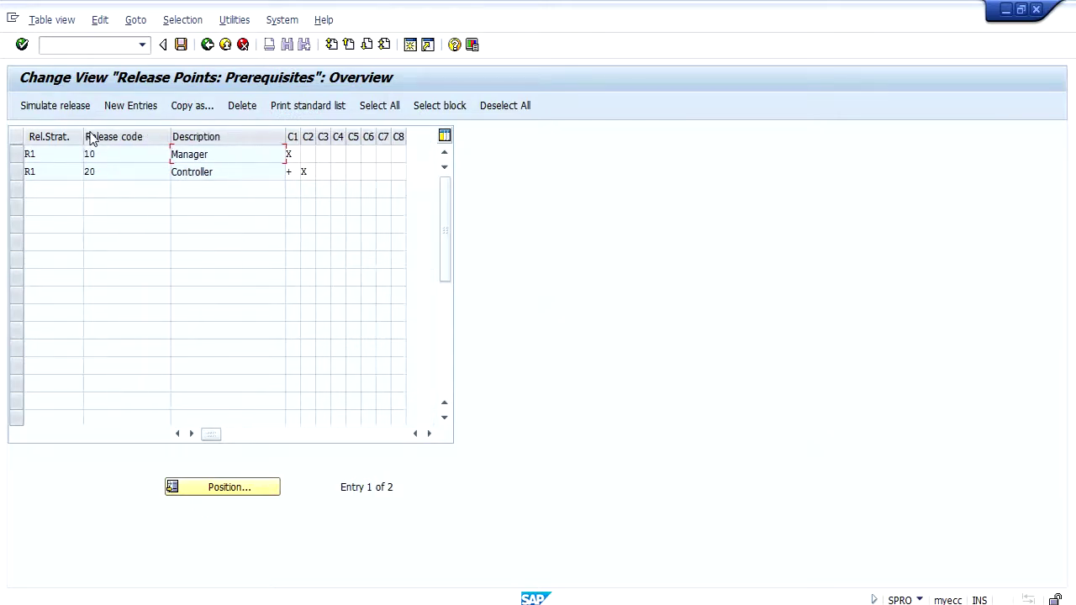
drag(171, 136, 154, 136)
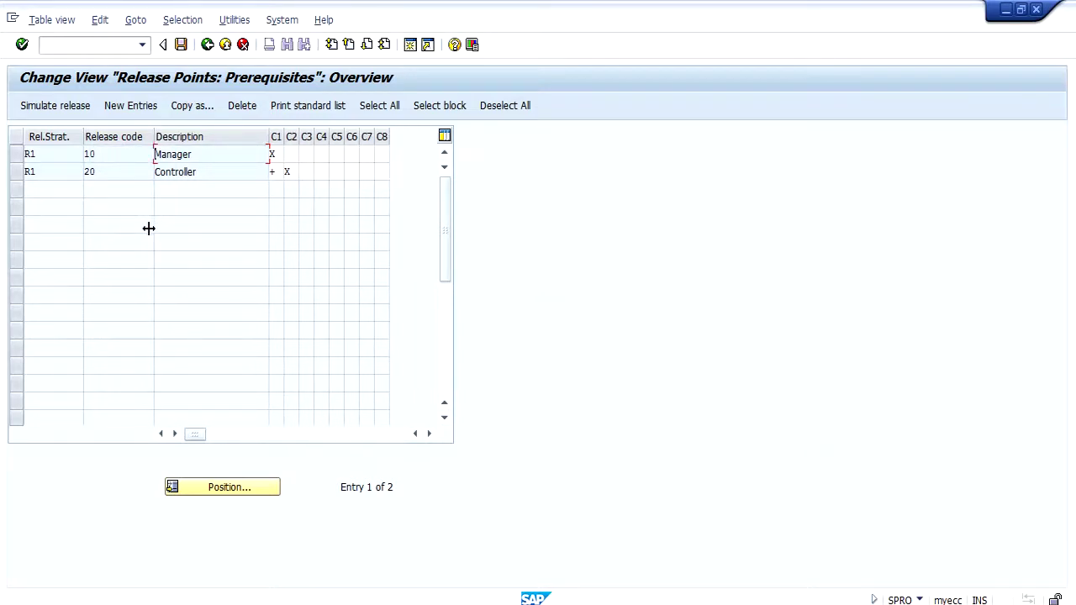
key(shift+Tab)
key(Tab)
key(Tab)
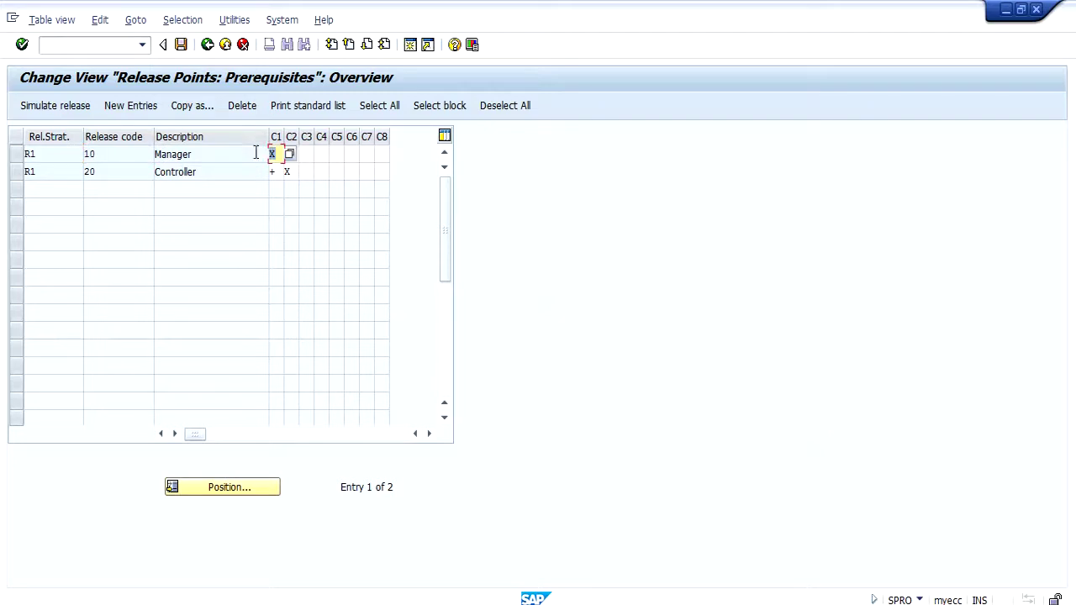
Examine the release code 20 entry for strategy R1, checking its C1 prerequisite mark and its C2 release mark
click(141, 172)
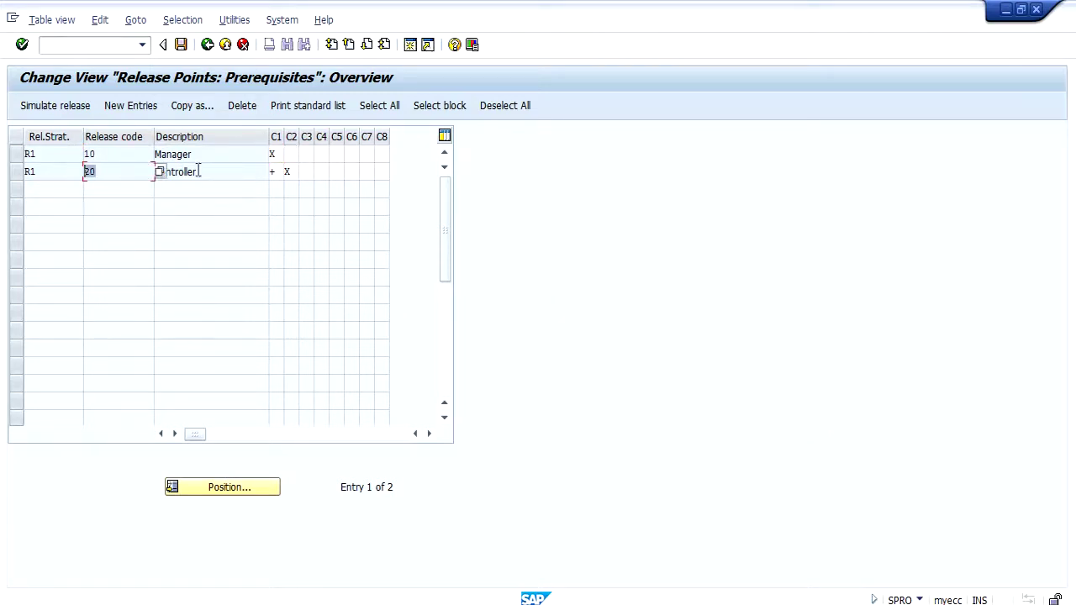
key(Tab)
click(276, 174)
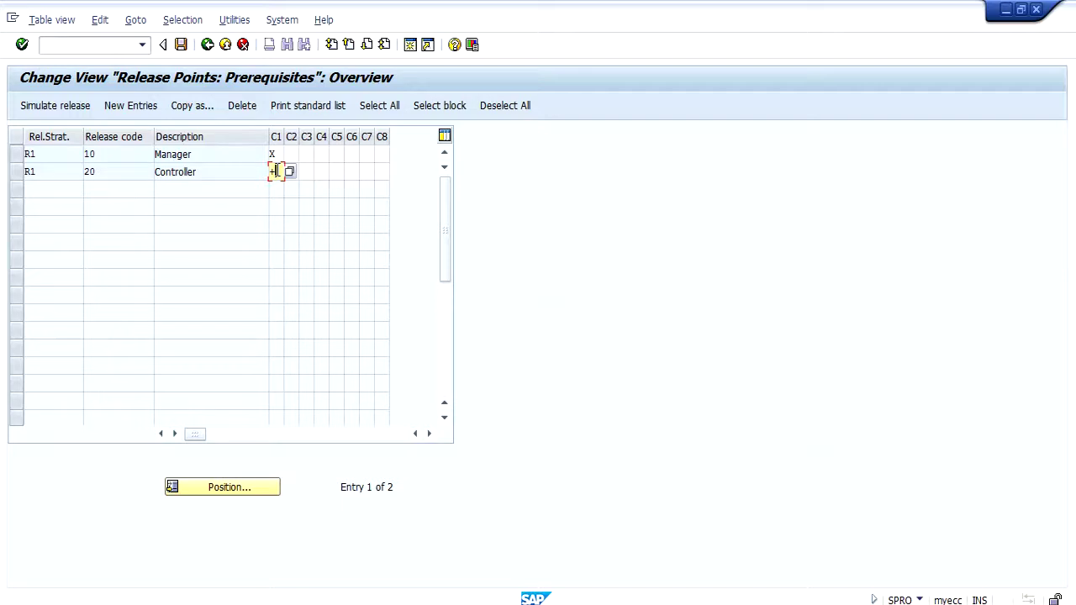
text(+)
key(Tab)
text(X)
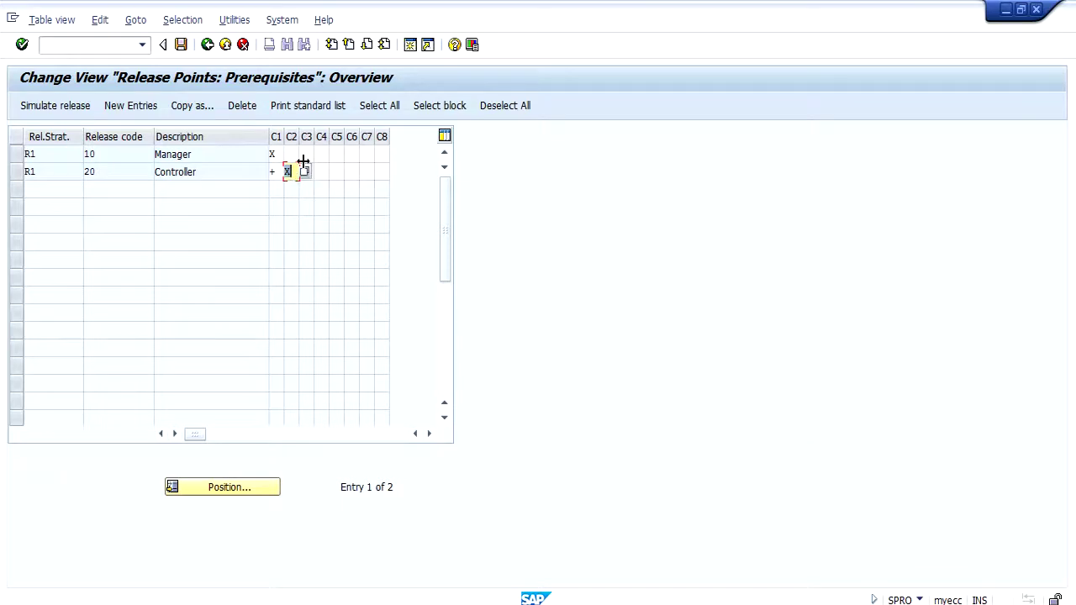
drag(213, 172, 120, 171)
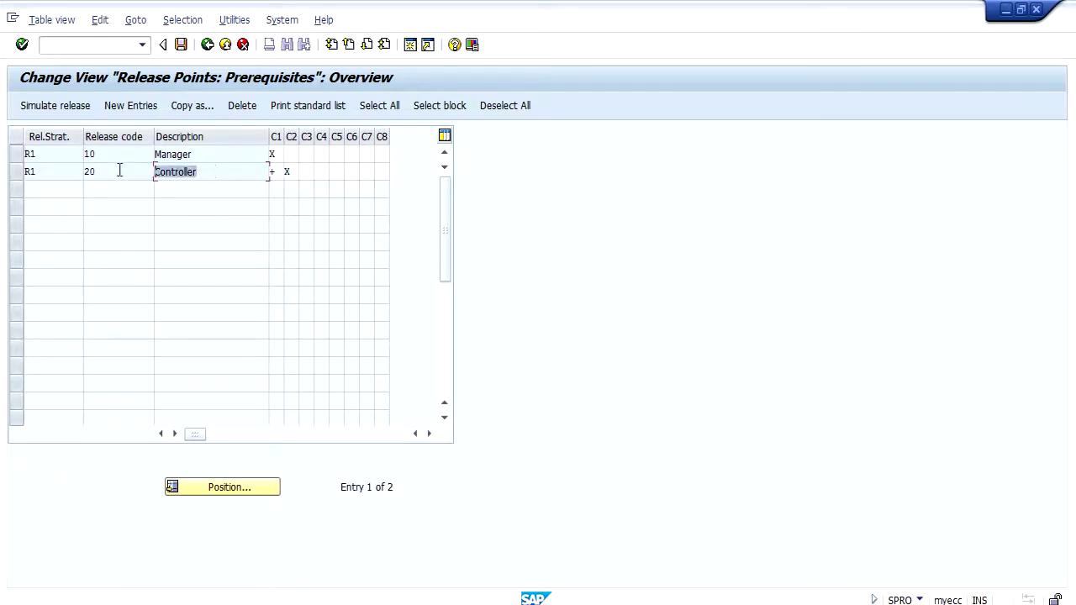
click(291, 171)
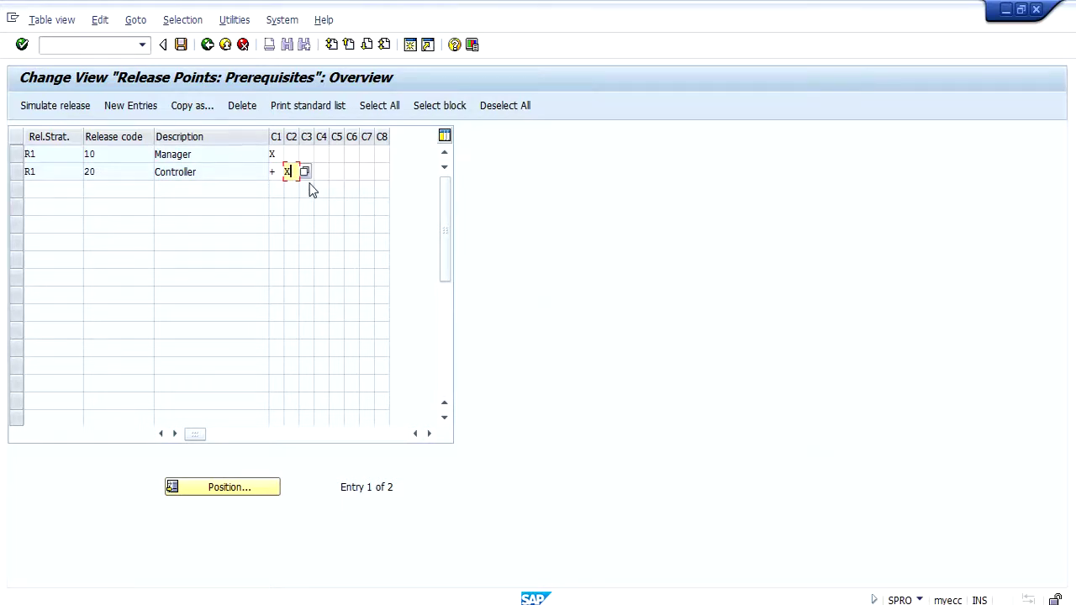
Simulate the release for strategy R1 by releasing codes 10 and 20, and save the release prerequisites view
click(19, 172)
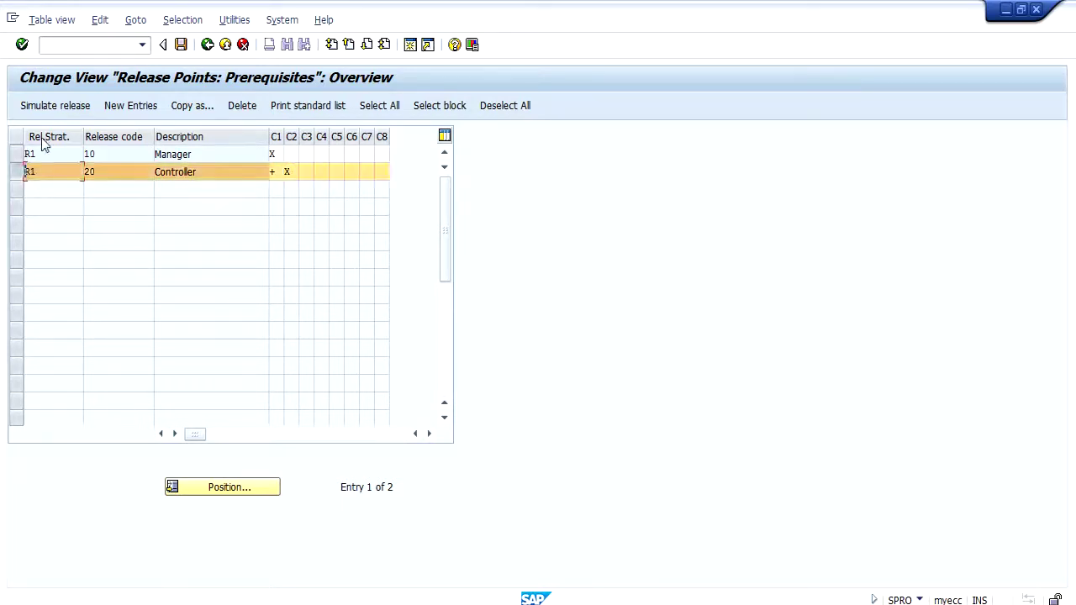
click(54, 108)
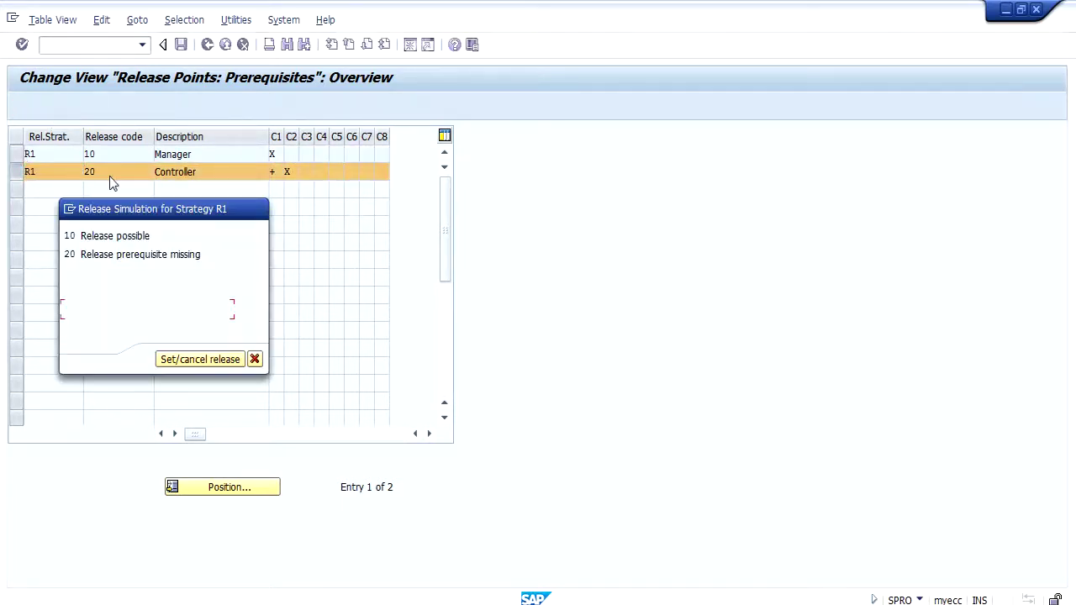
double_click(138, 237)
double_click(139, 254)
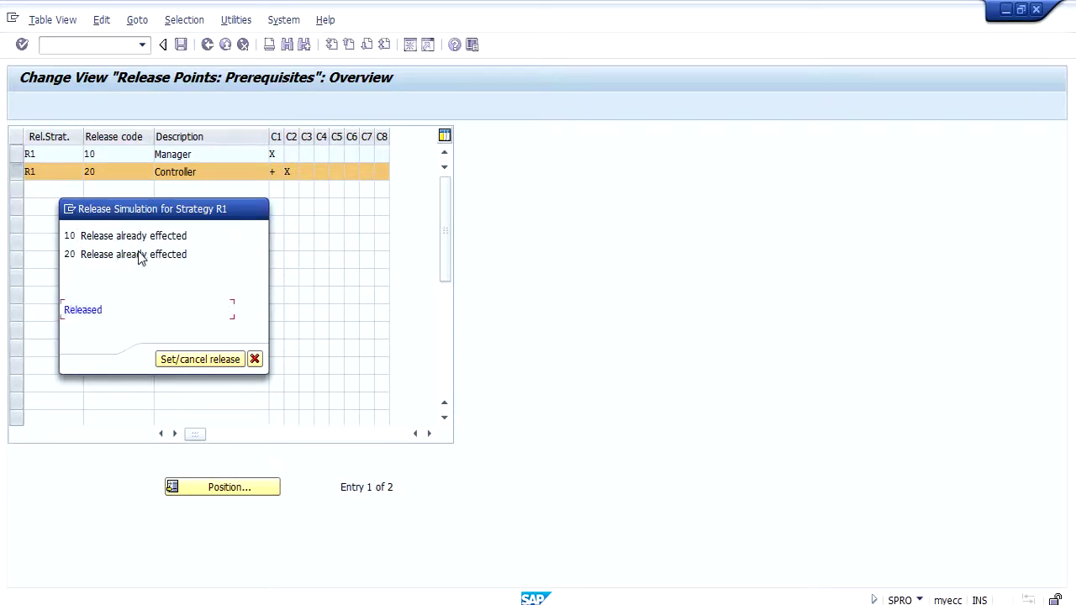
click(255, 359)
click(181, 44)
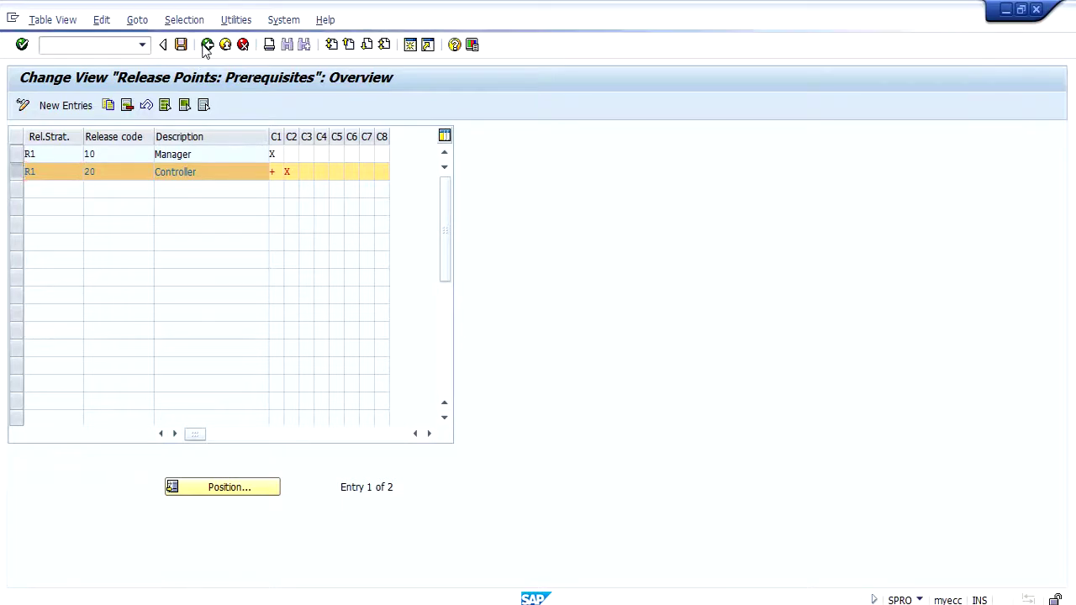
Open the Determination of Release Strategy entry and examine its account assignment category, material group and plant
click(207, 45)
double_click(154, 266)
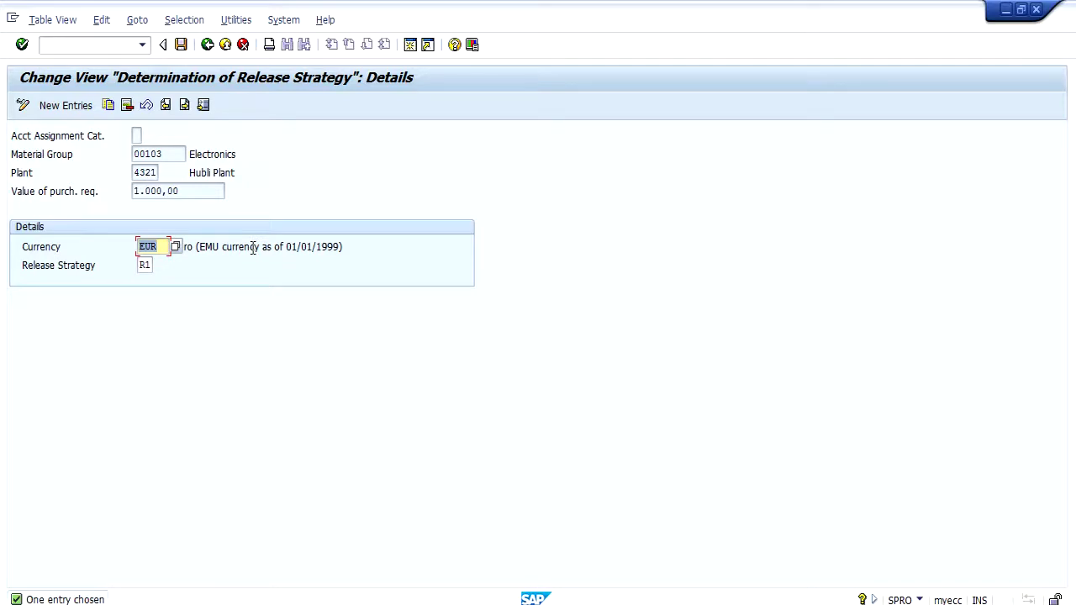
click(138, 135)
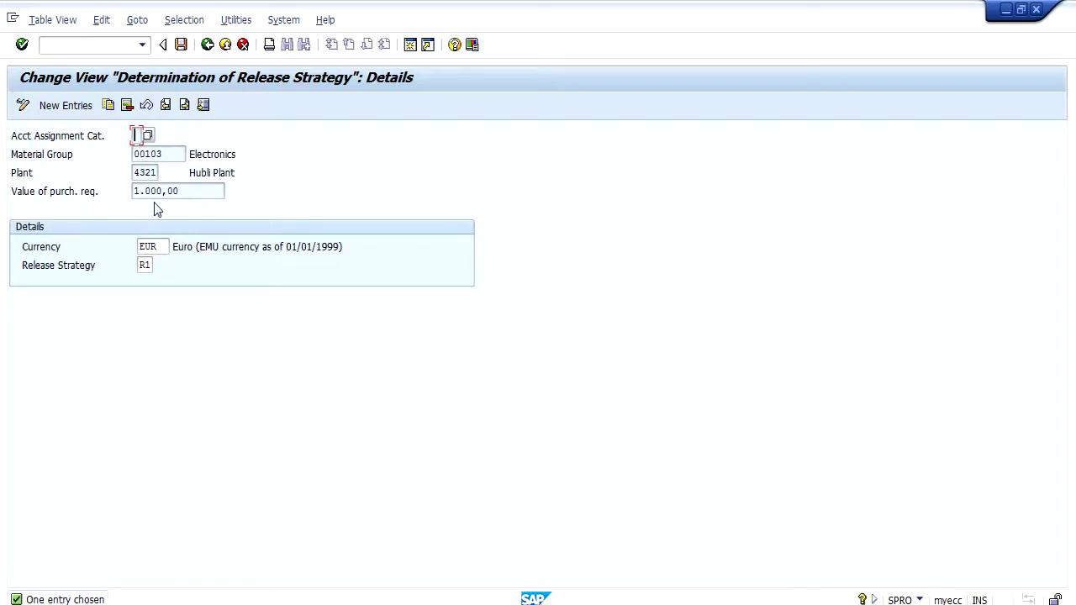
click(168, 154)
drag(160, 155, 109, 158)
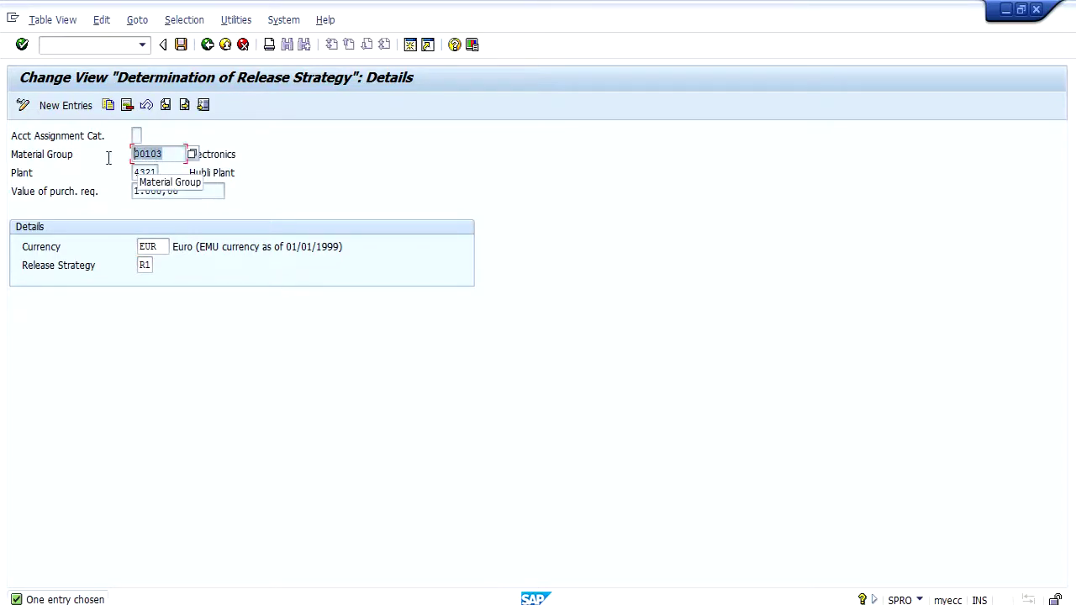
double_click(138, 172)
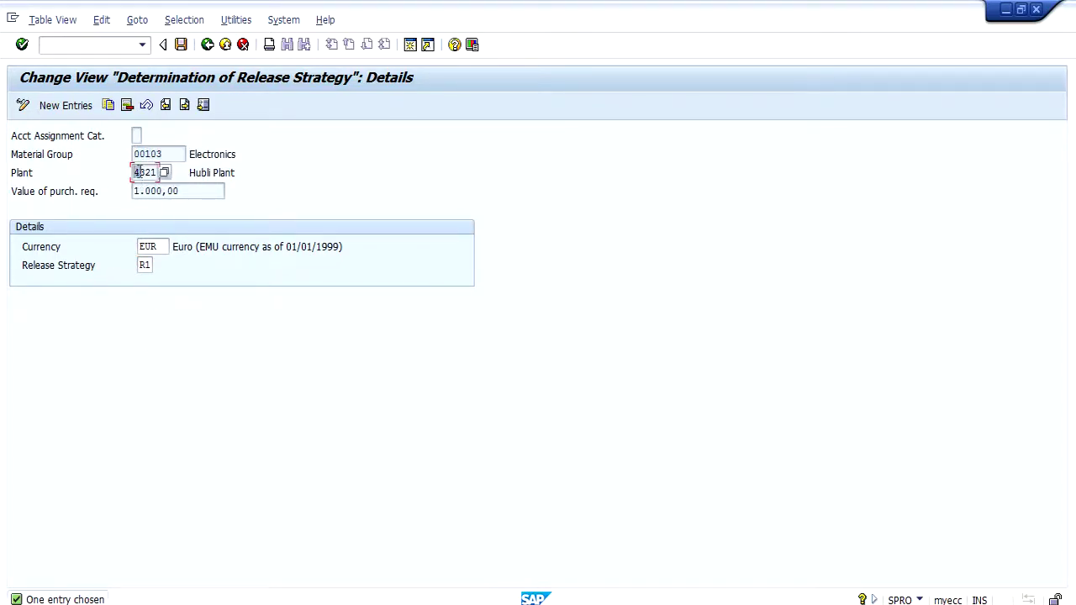
Examine the purchase requisition value, currency and release strategy in the determination entry
click(183, 191)
drag(180, 192, 112, 192)
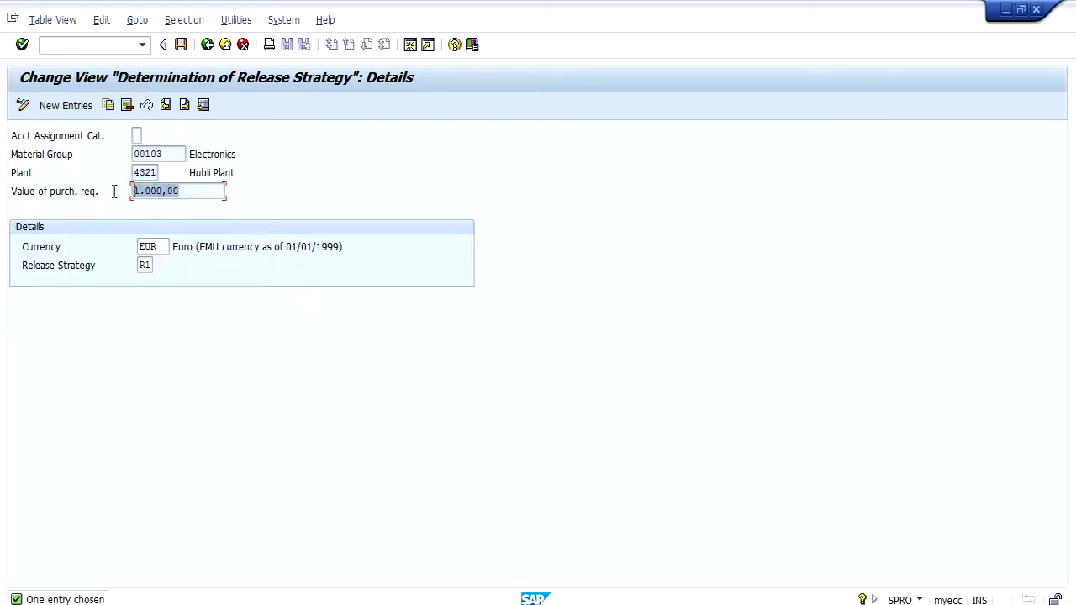
drag(159, 246, 125, 246)
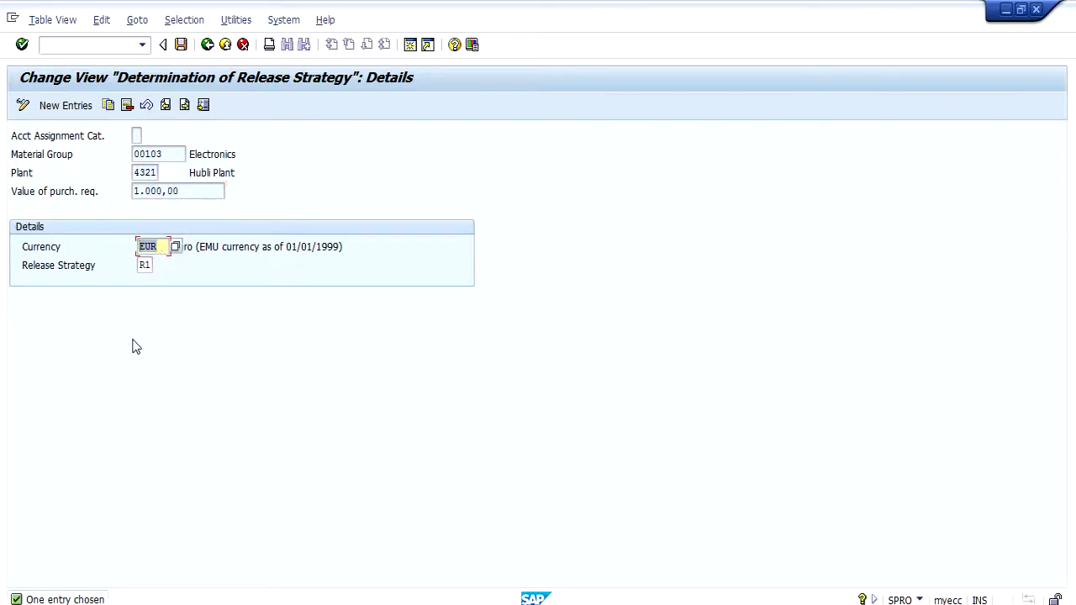
click(145, 265)
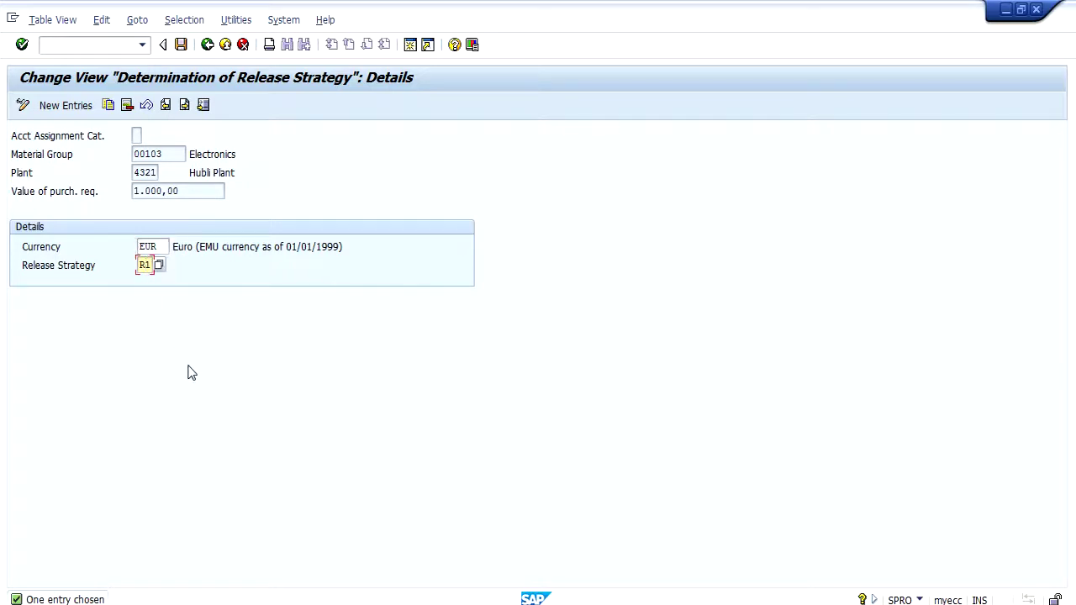
Start a new purchase requisition with transaction ME51N and enter an item for material 262 with quantity 100
click(115, 49)
key(Return)
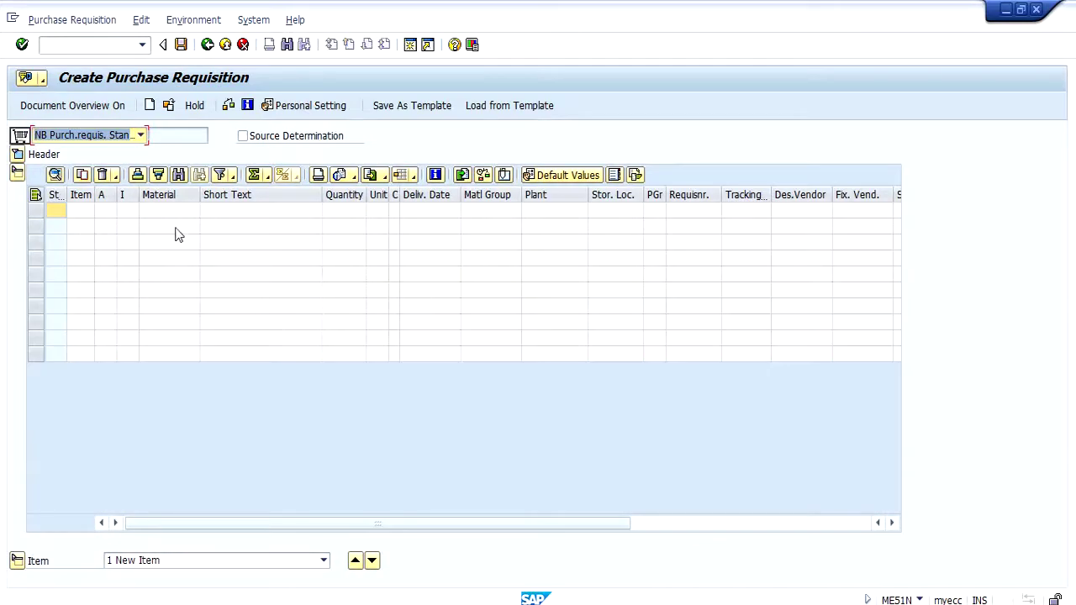
click(167, 211)
text(262)
key(Tab)
key(Tab)
text(1000)
key(BackSpace)
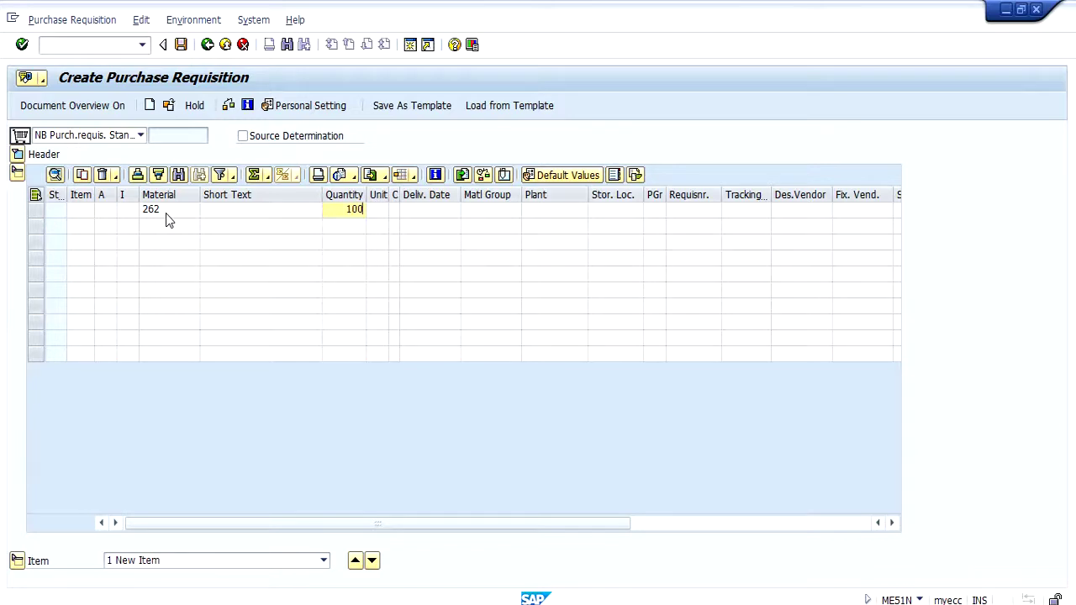
key(Tab)
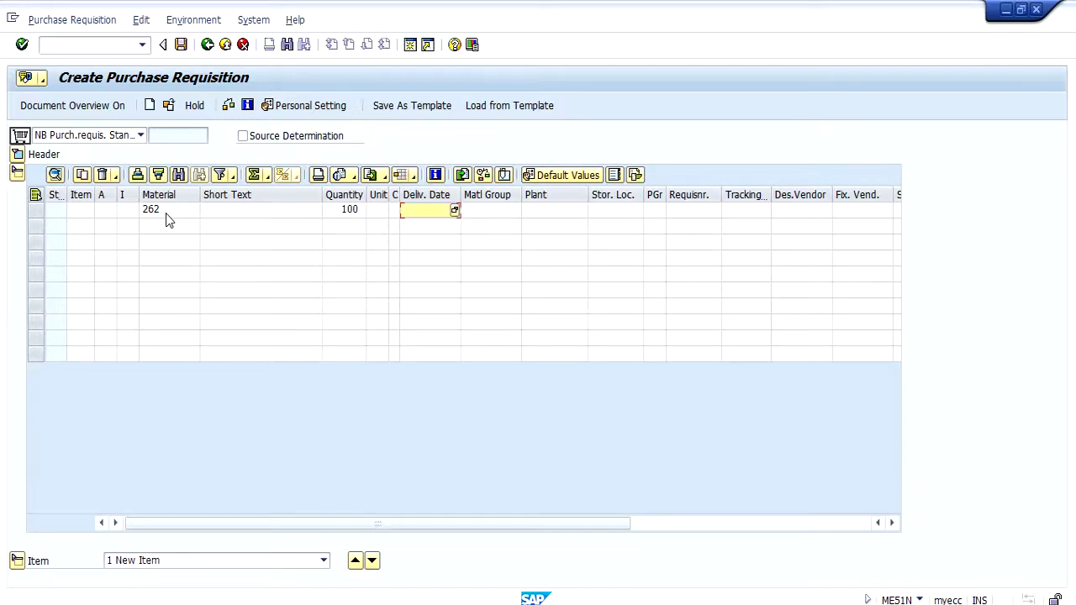
Set the item's delivery date to 28.02.2021 and material group to 00103, checking the group against the release strategy determination entry
text(28)
text(.02.2021)
key(Tab)
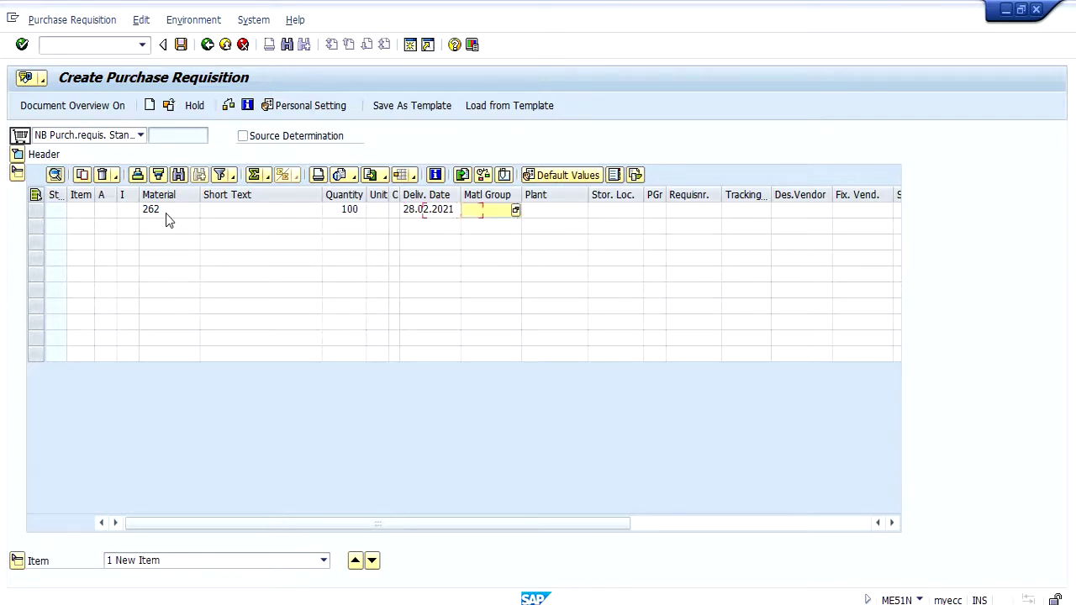
text(00103)
key(alt+Tab)
drag(185, 155, 74, 154)
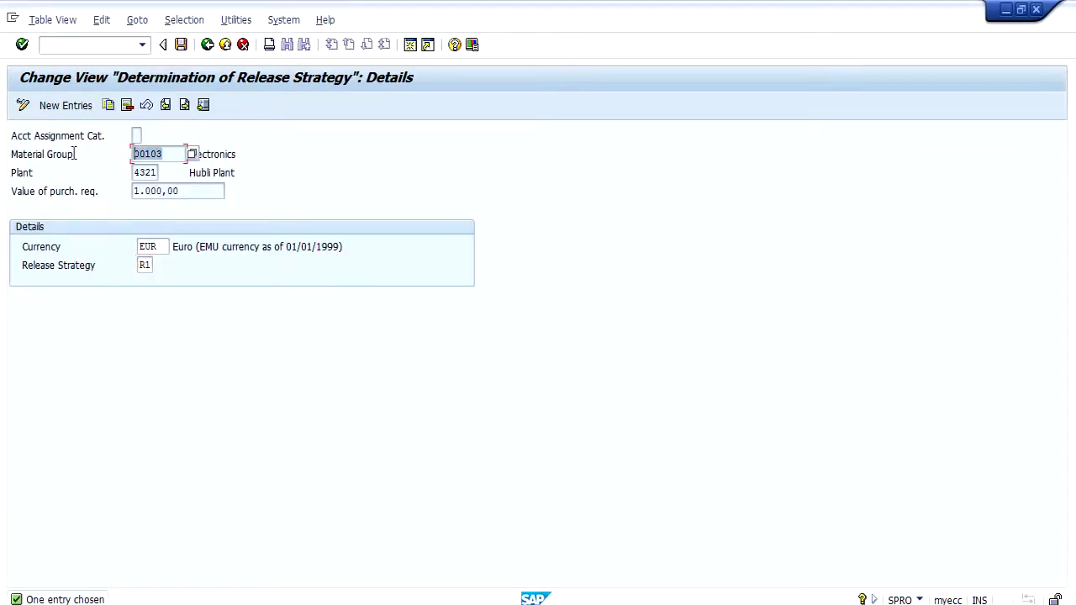
key(alt+Tab)
text(3)
Set the item's plant to 4321, check it against the determination entry, and confirm the requisition item
click(556, 211)
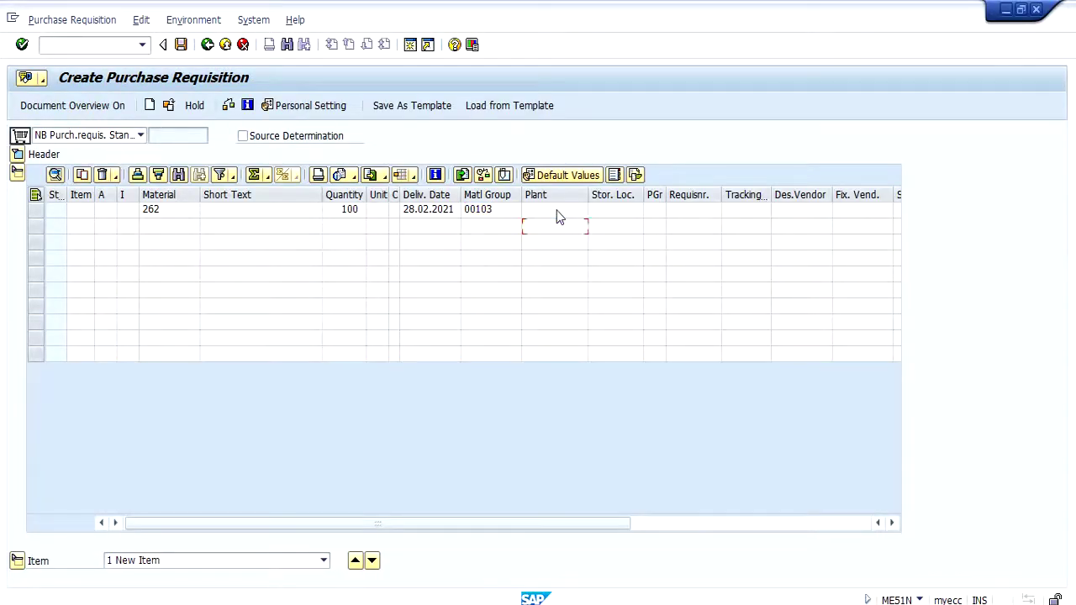
text(4321)
key(alt+Tab)
key(alt+Tab)
click(658, 214)
key(Return)
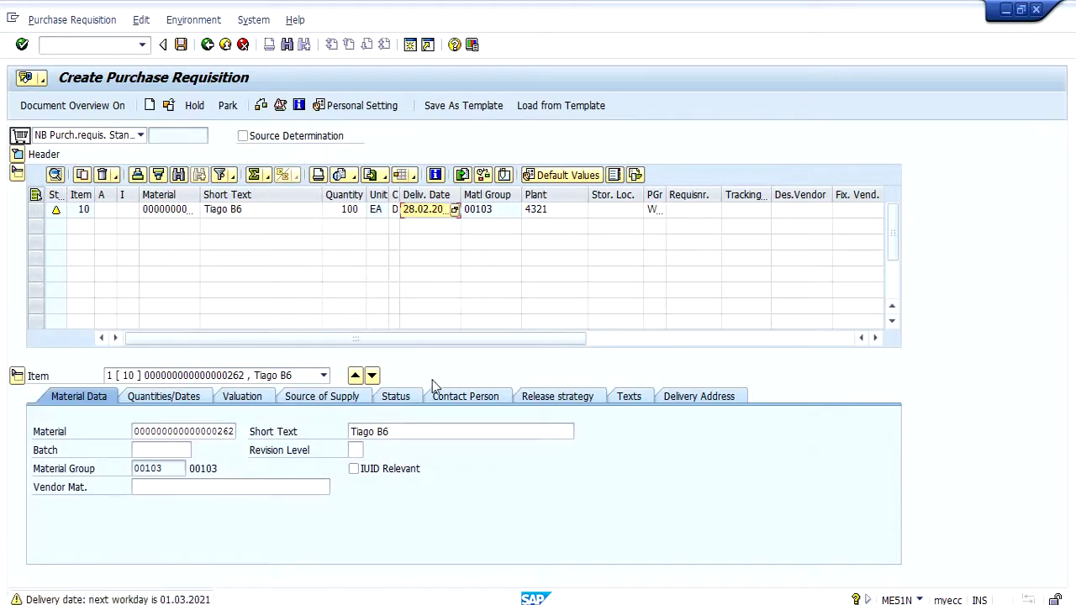
Examine the item's valuation price, price unit and total value, and compare the total with the determination entry's requisition value
click(234, 396)
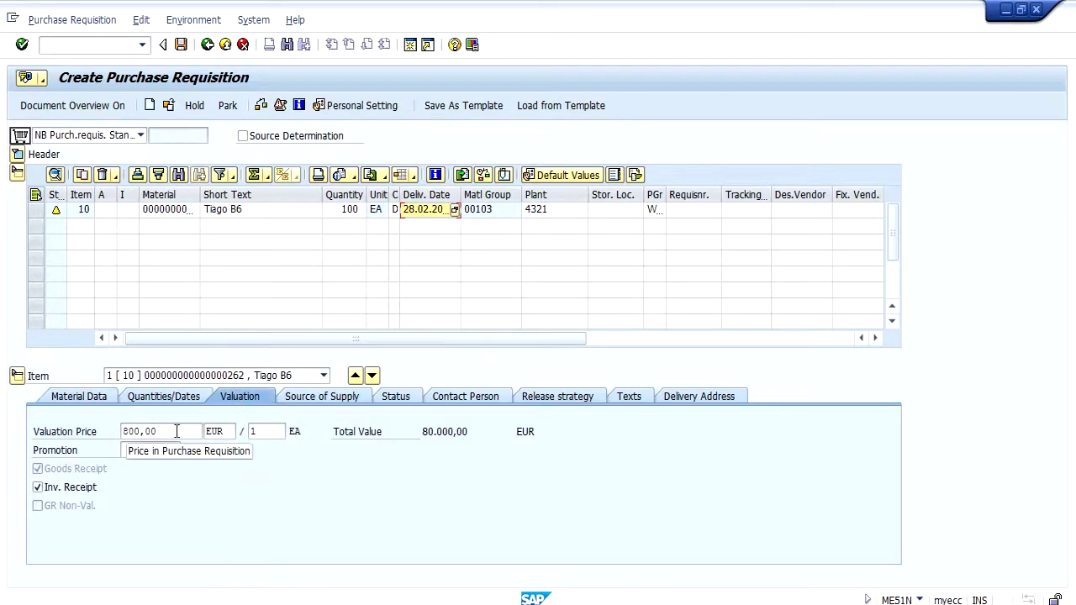
drag(177, 431, 108, 433)
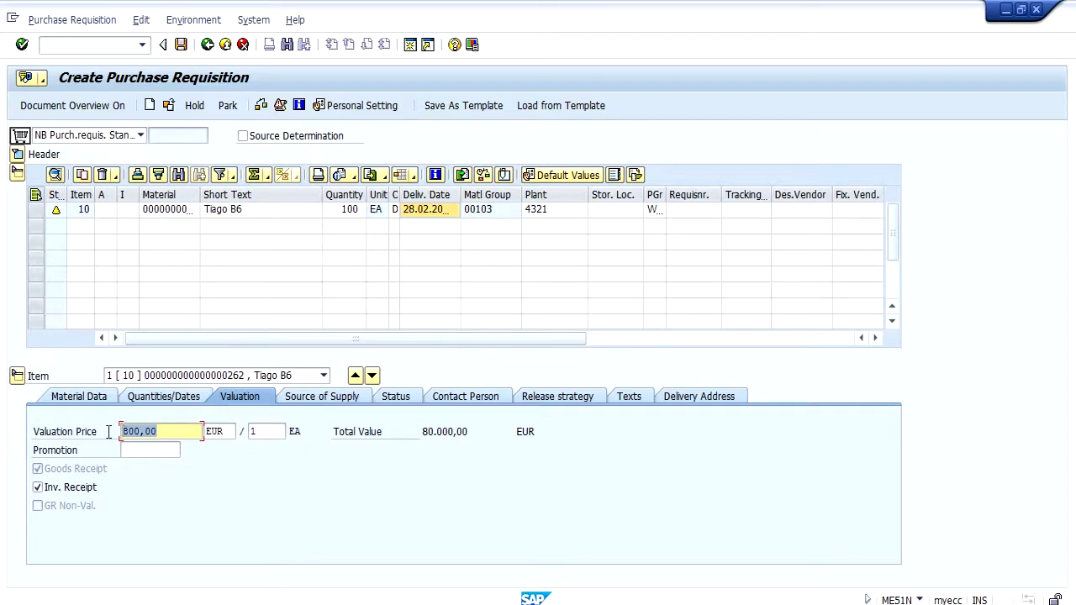
click(257, 432)
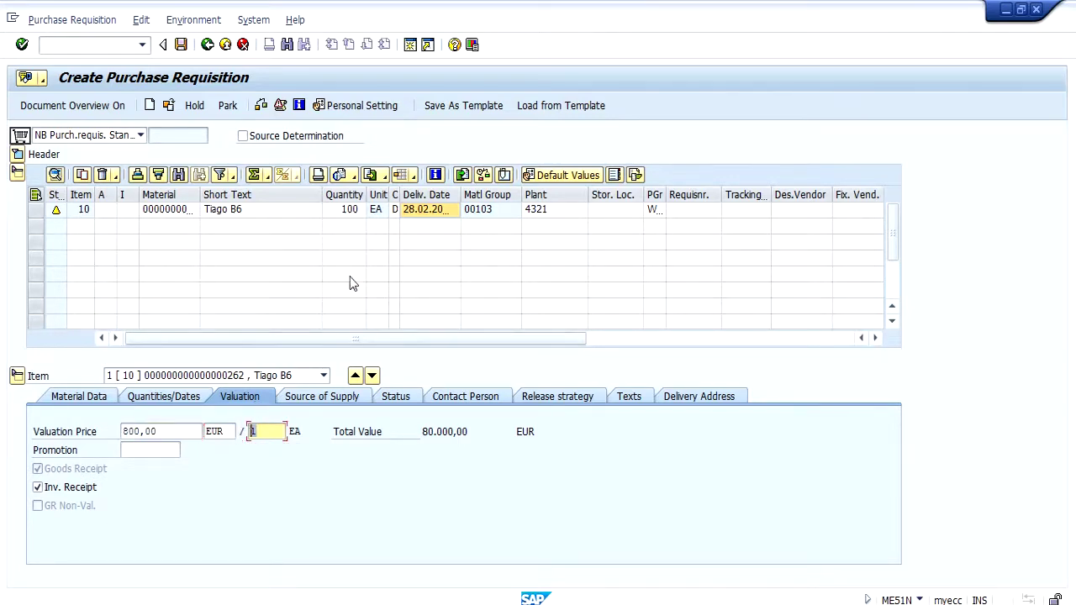
drag(469, 431, 396, 432)
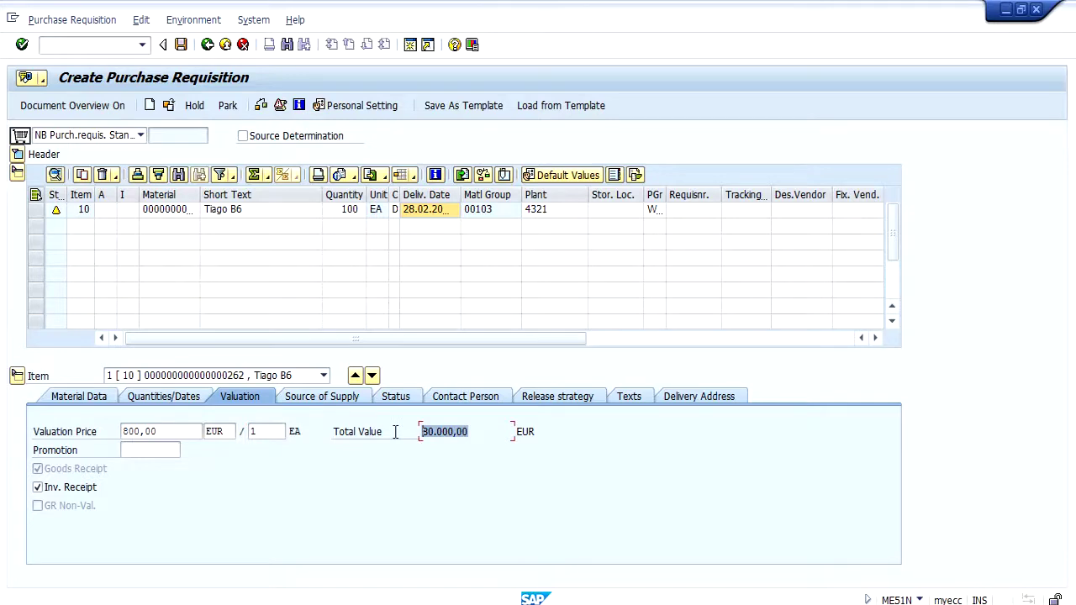
key(alt+Tab)
drag(193, 192, 103, 193)
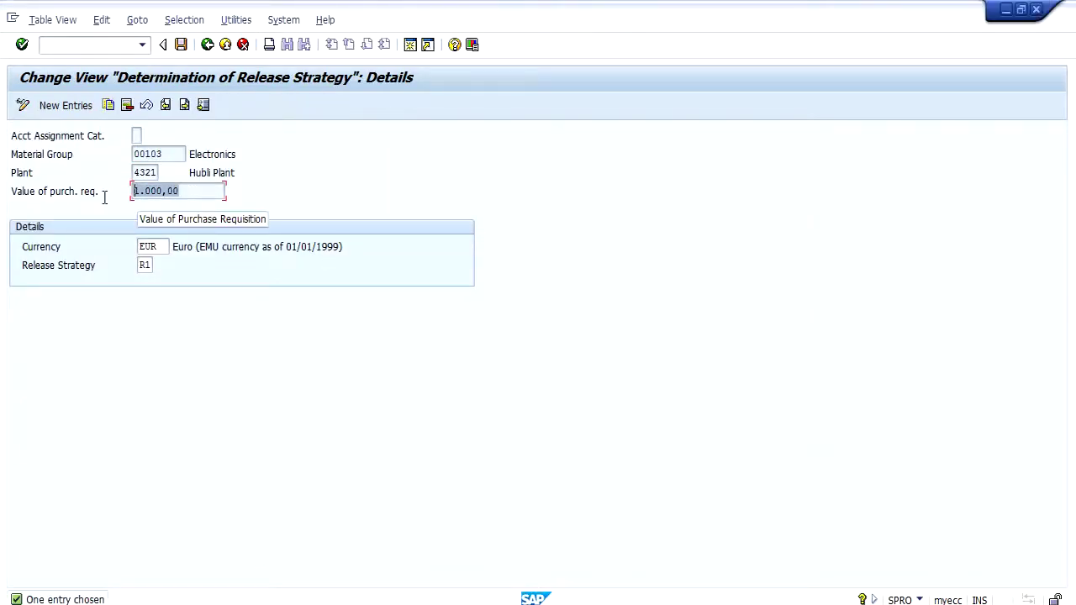
key(alt+Tab)
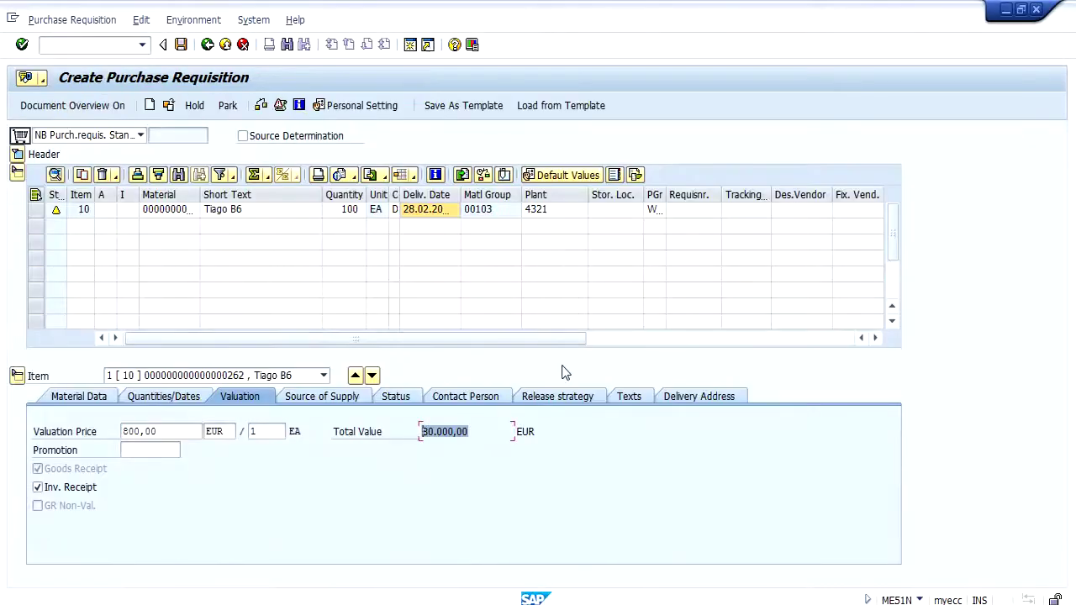
View the item's release strategy details and change its quantity to 1 to test the strategy determination
click(558, 401)
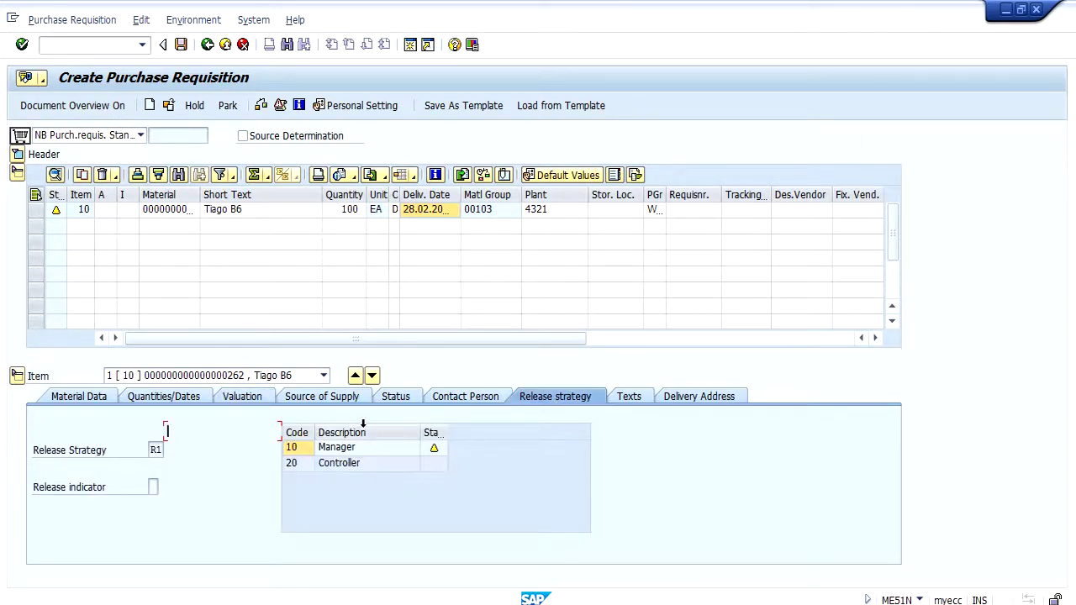
click(353, 210)
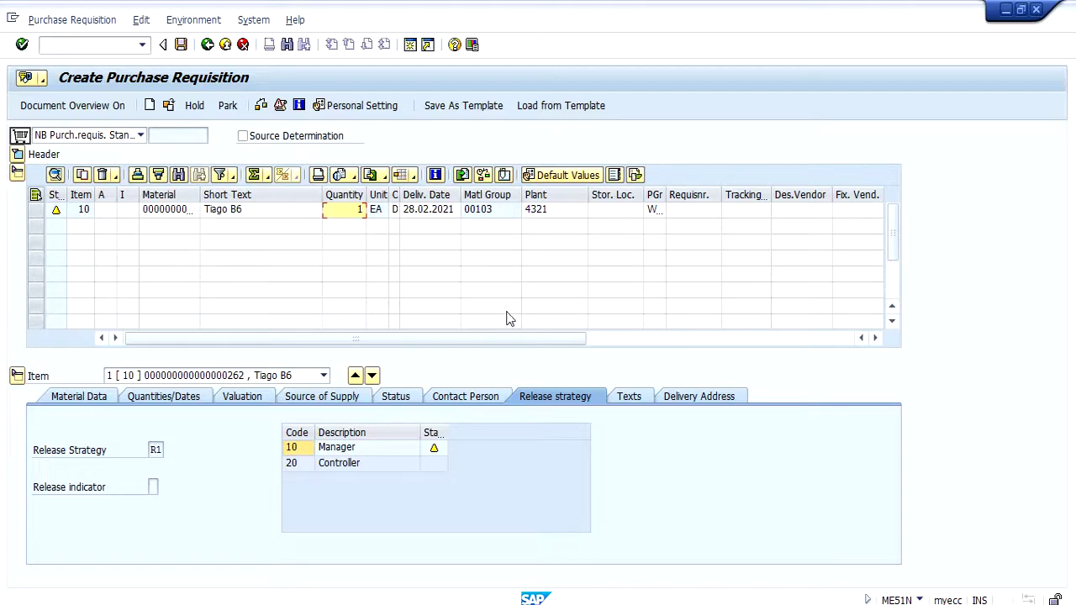
key(Return)
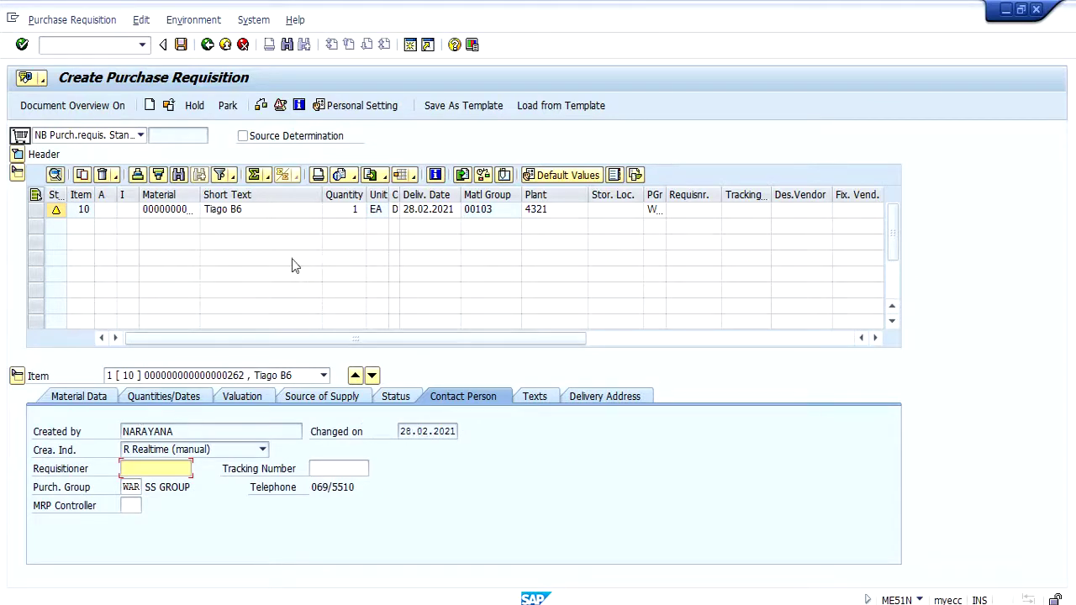
Set the item's quantity to 10, save the purchase requisition and display the saved document
click(345, 210)
text(0)
key(Return)
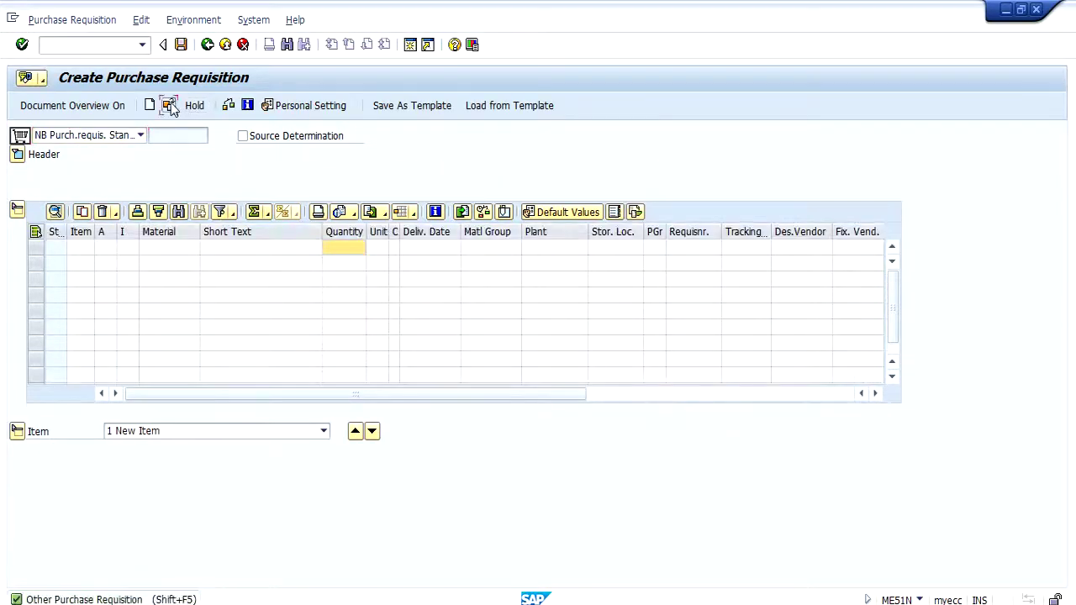
click(169, 105)
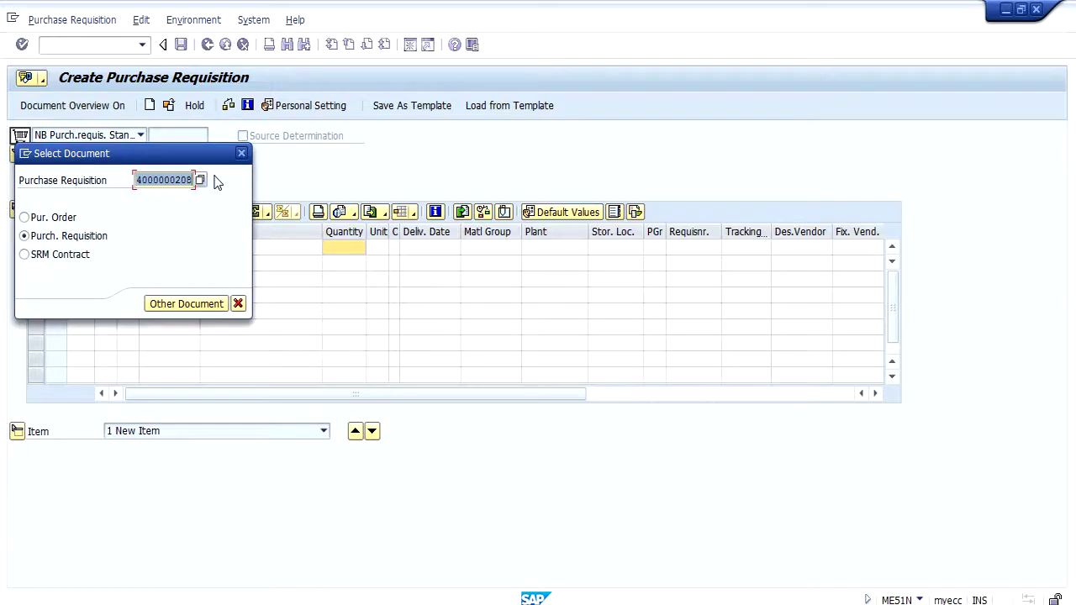
key(Return)
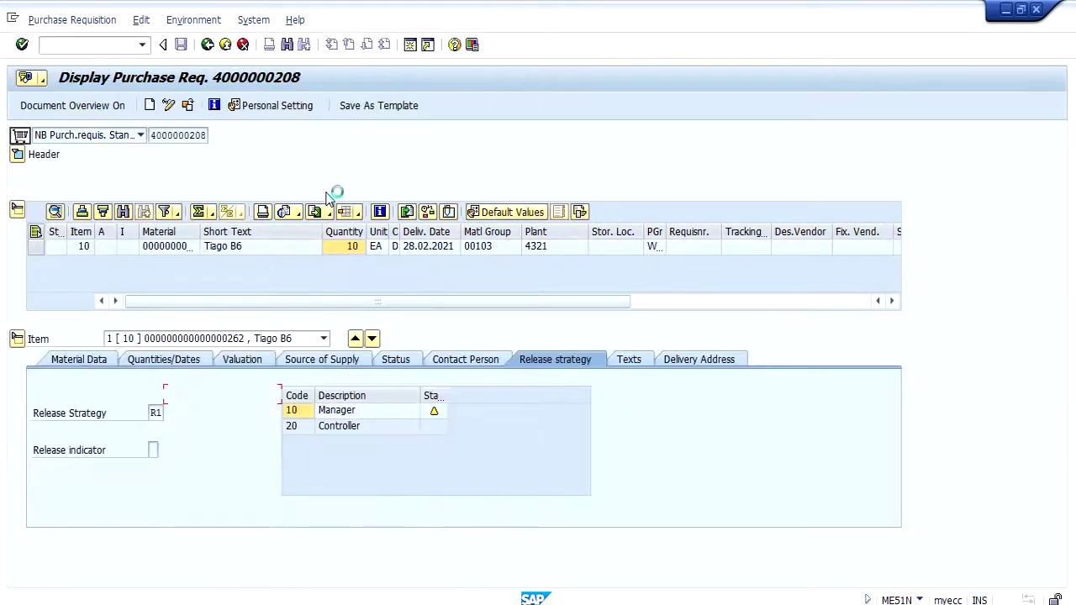
Open the saved requisition in transaction ME54N and release it with code 10 (Manager)
click(84, 46)
text(/OME54N)
key(Return)
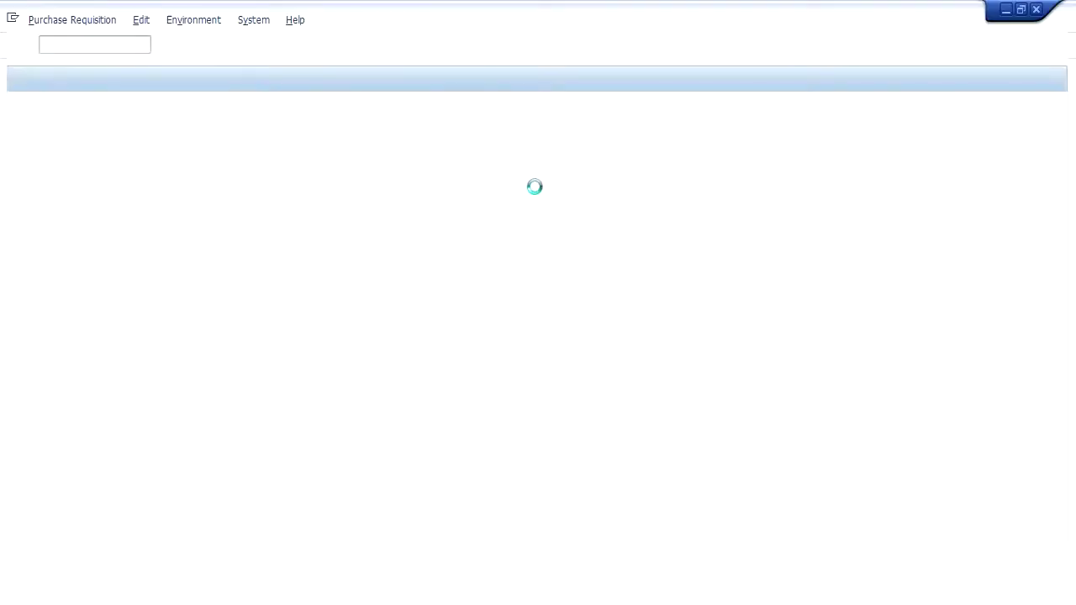
click(169, 107)
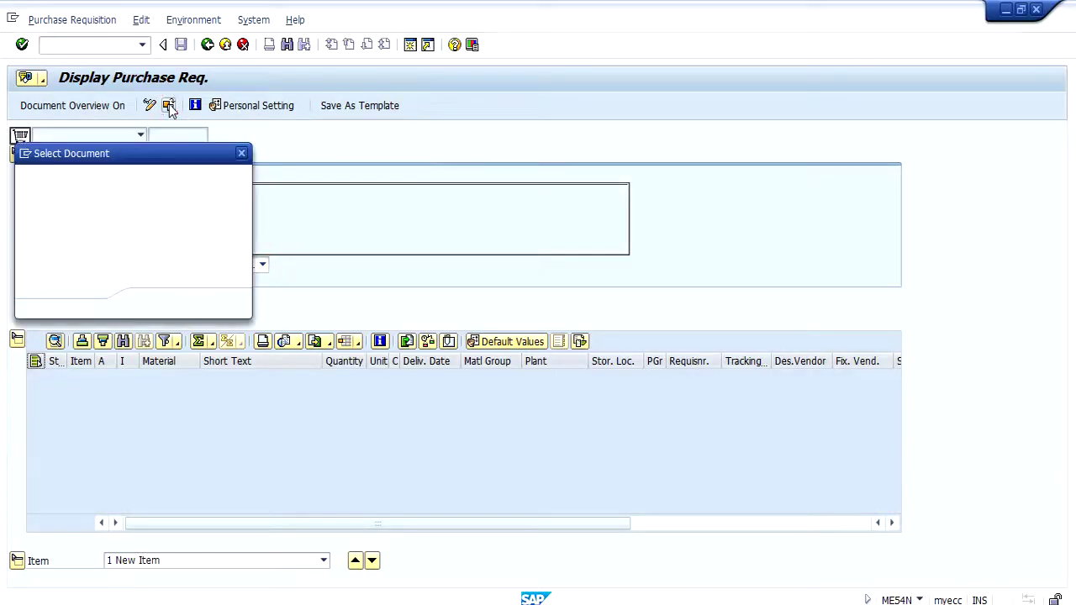
key(Return)
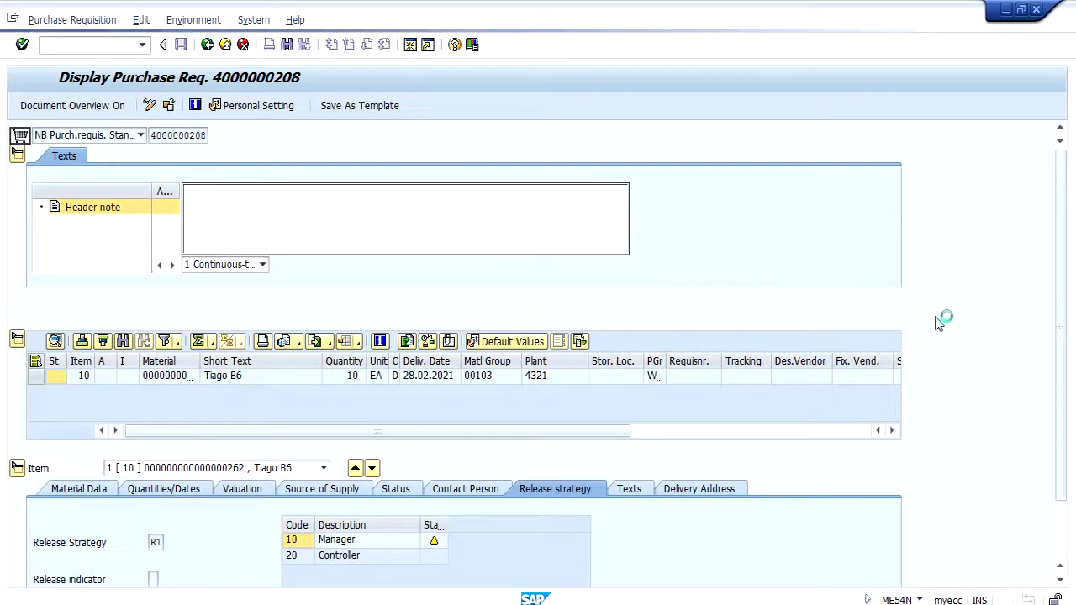
scroll(1070, 444, down, 2)
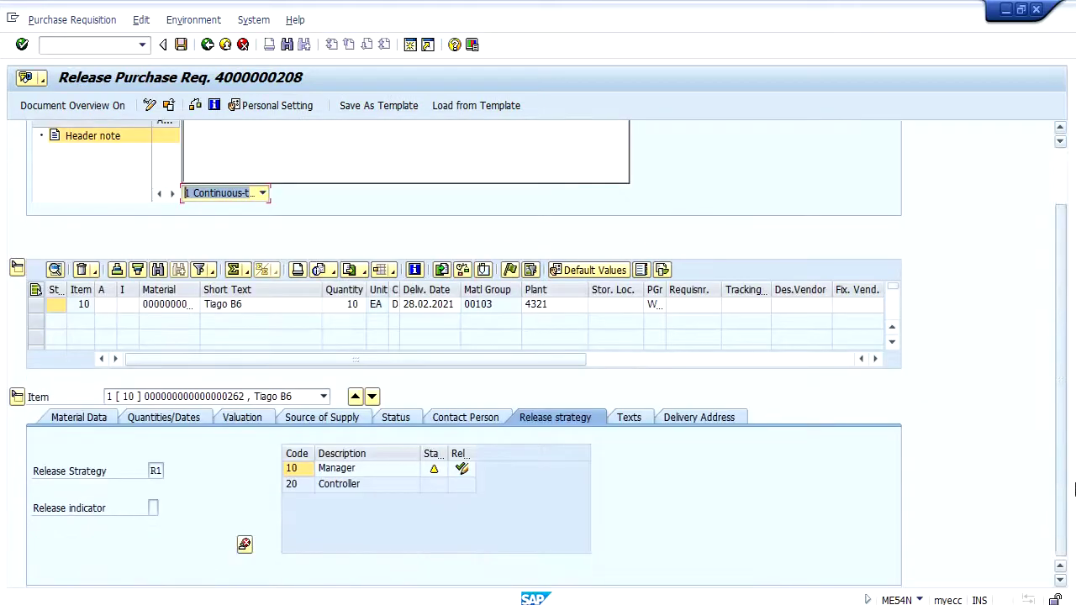
click(463, 471)
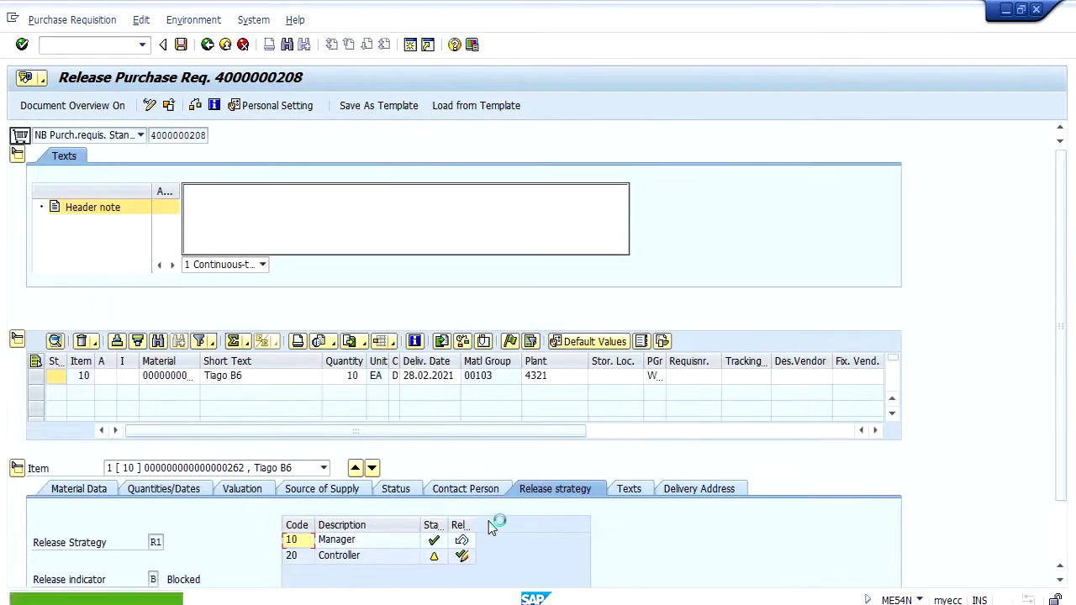
Check the item's release indicator after the Manager release, and release the requisition item with code 20 (Controller)
scroll(1061, 557, down, 2)
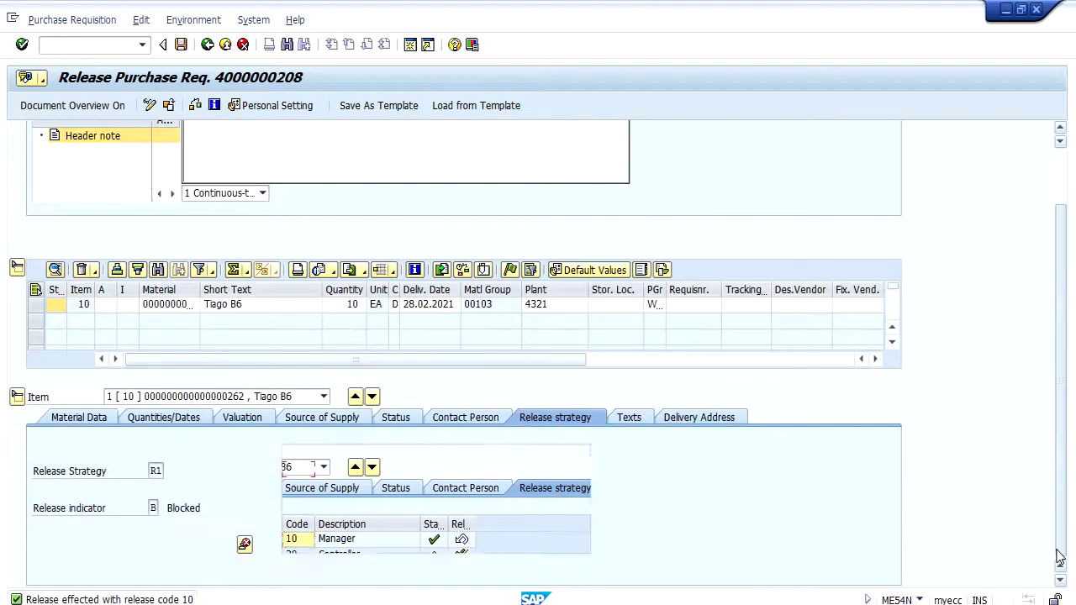
click(153, 508)
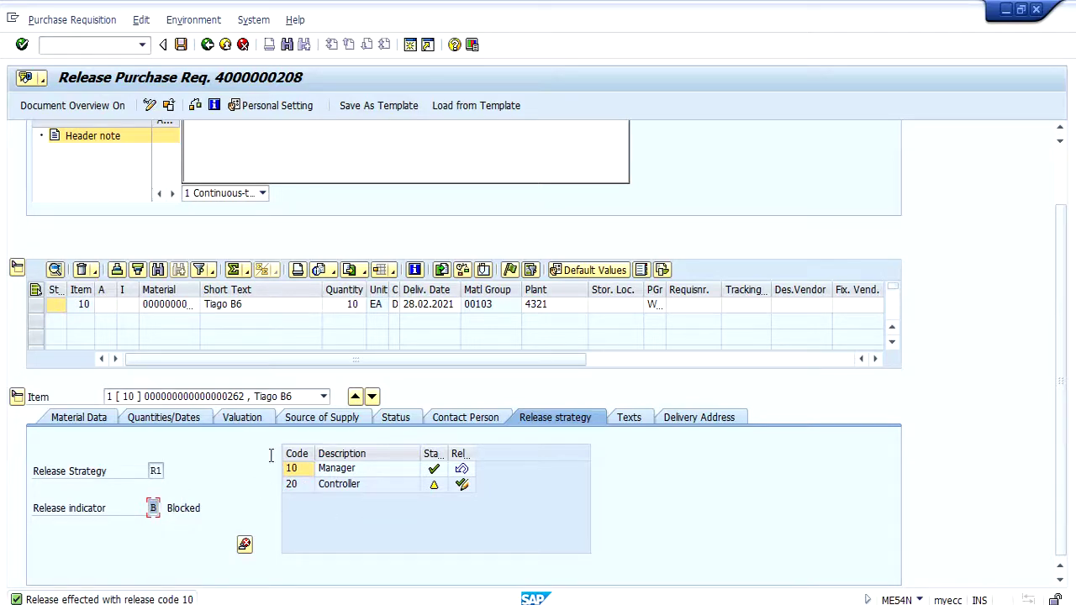
click(349, 486)
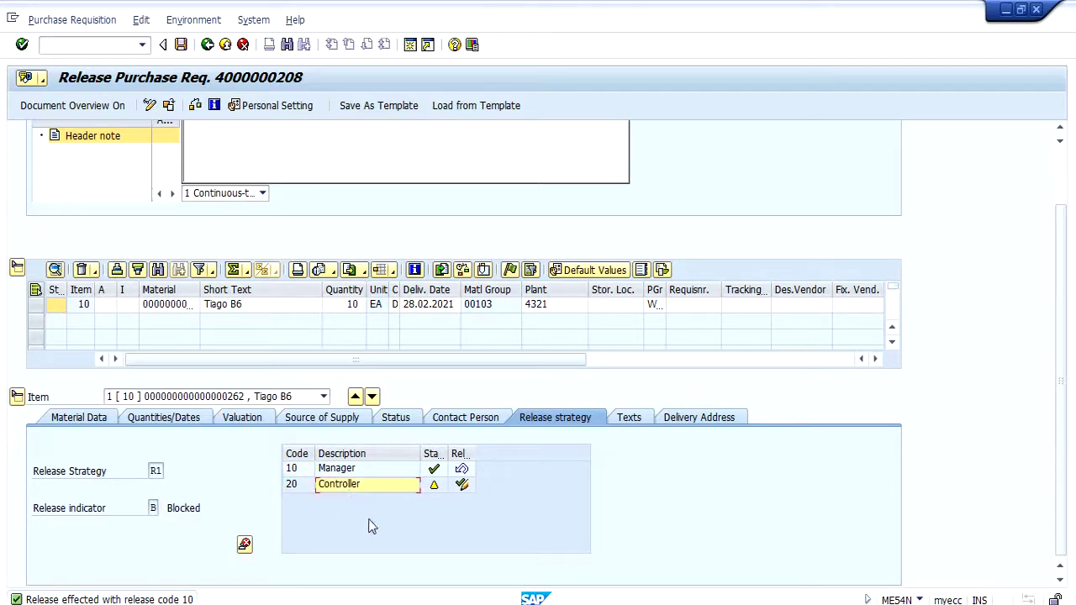
click(461, 484)
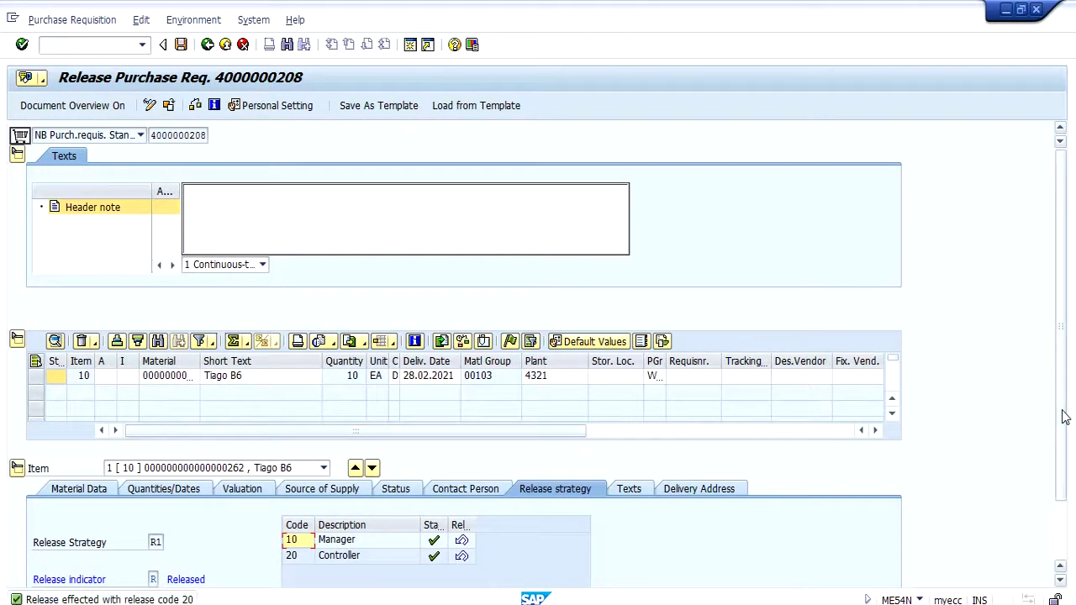
Check the item's release indicator after the Controller release and save the released purchase requisition
scroll(1064, 538, down, 2)
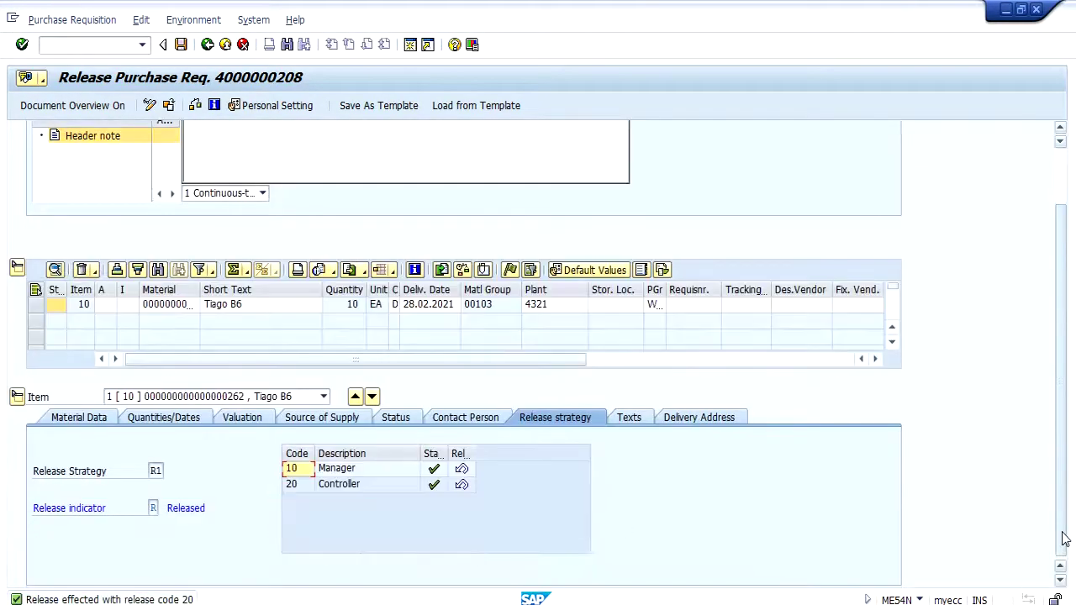
click(154, 510)
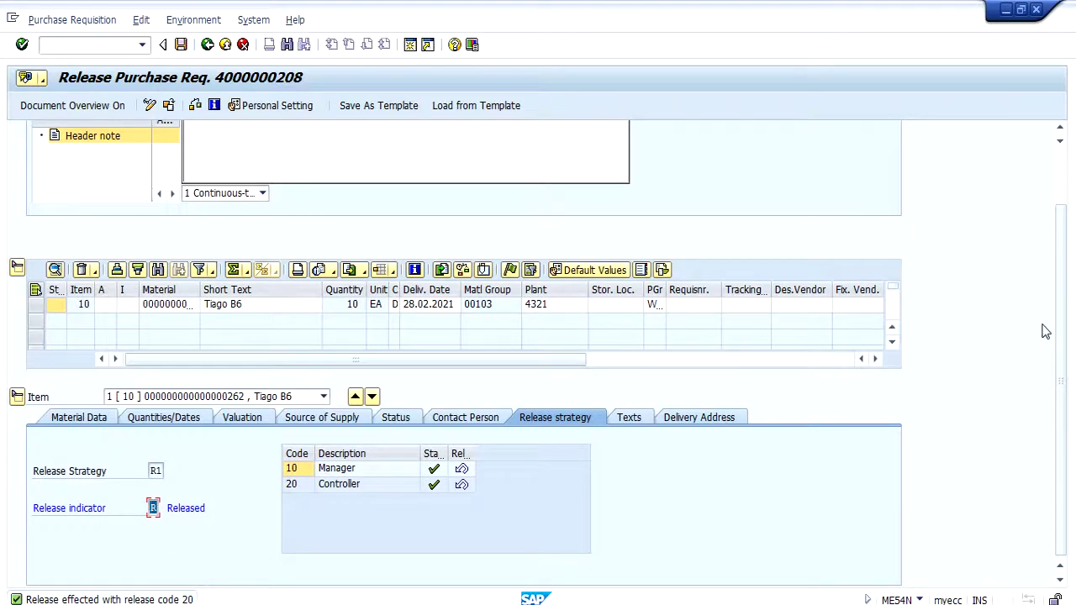
scroll(1056, 254, up, 2)
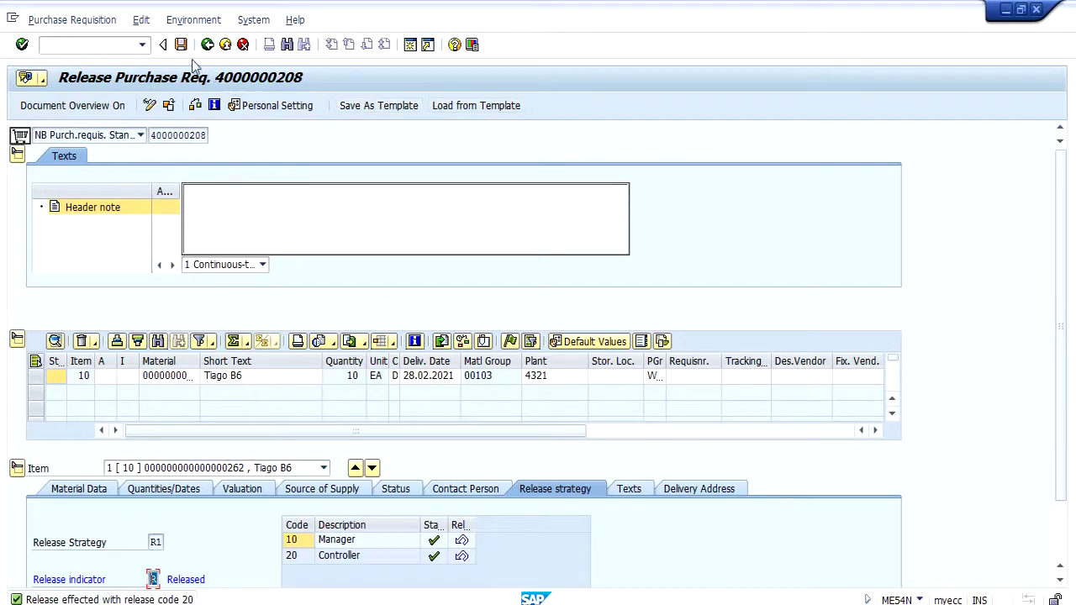
click(181, 43)
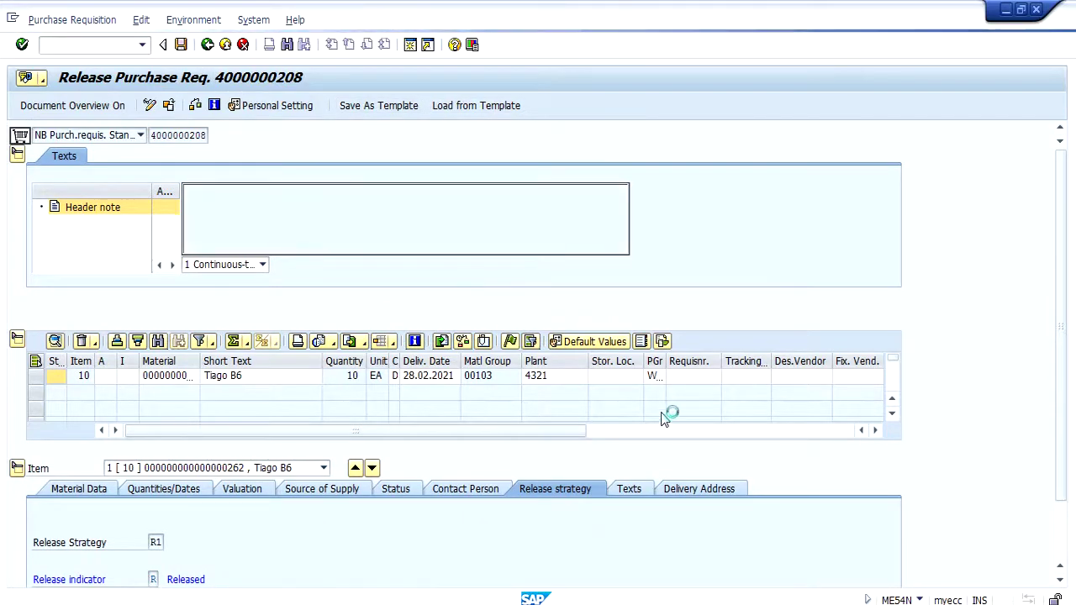